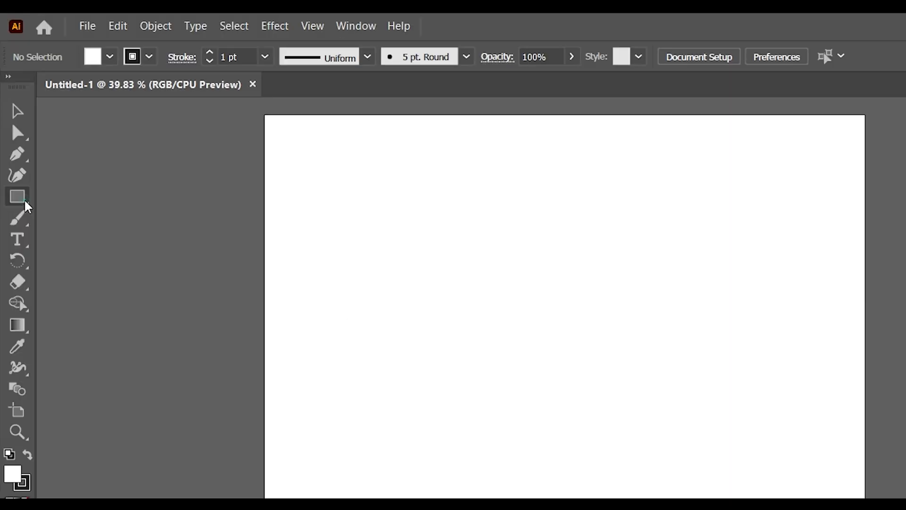
# - Draw a circle about 503 px across with the Ellipse tool, black fill and no stroke
pyautogui.click(13, 135)
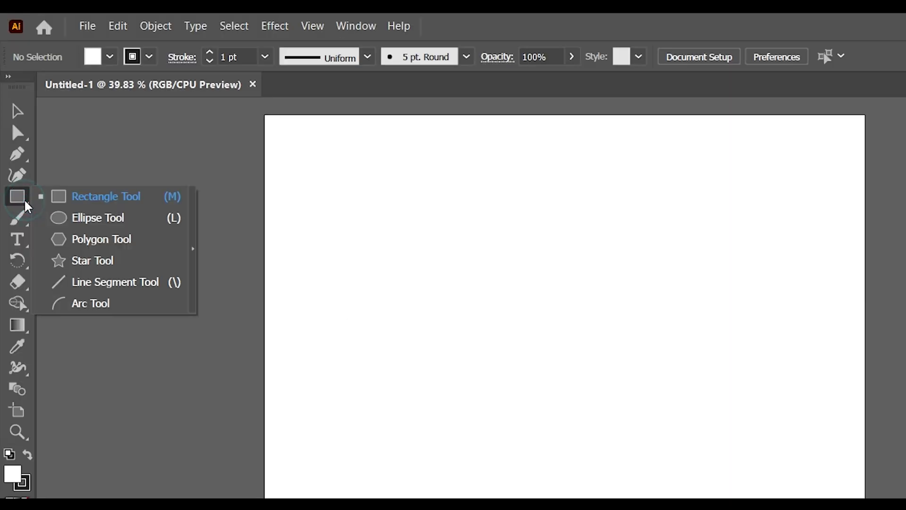
pyautogui.click(71, 218)
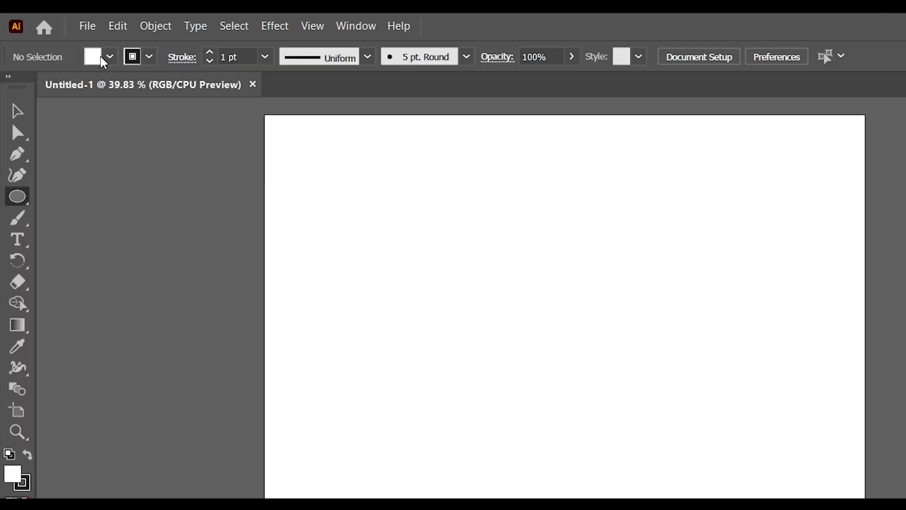
pyautogui.click(61, 40)
pyautogui.click(33, 60)
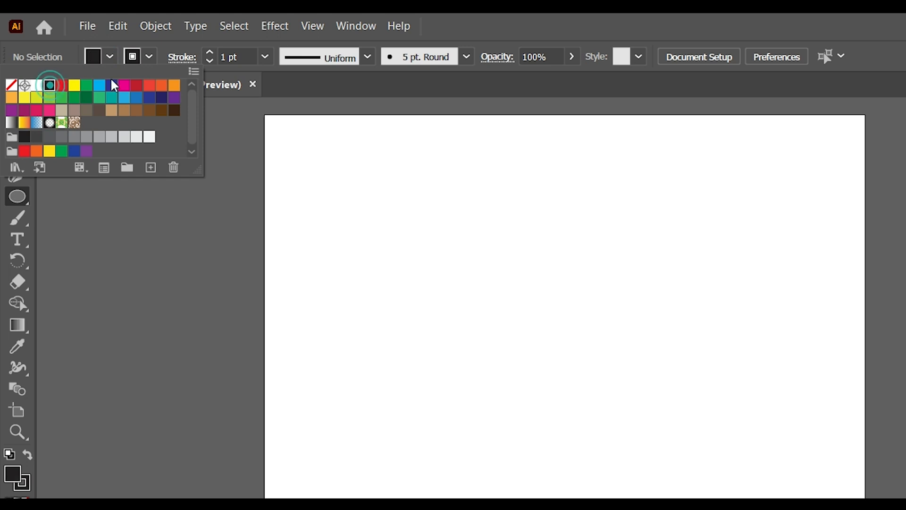
pyautogui.click(149, 56)
pyautogui.click(149, 57)
pyautogui.click(13, 88)
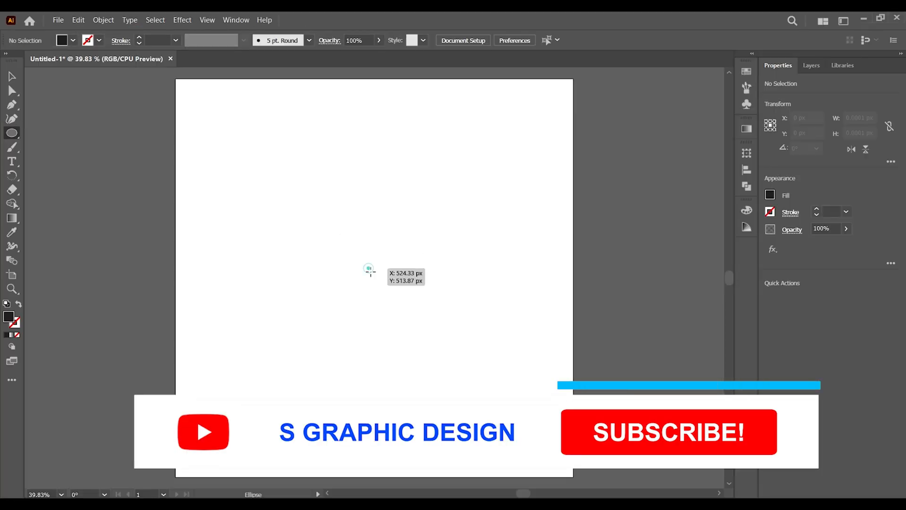
pyautogui.moveTo(369, 269); pyautogui.dragTo(436, 360)
# - Duplicate the circle offset horizontally and intersect the two circles into a pointed leaf shape
pyautogui.click(10, 74)
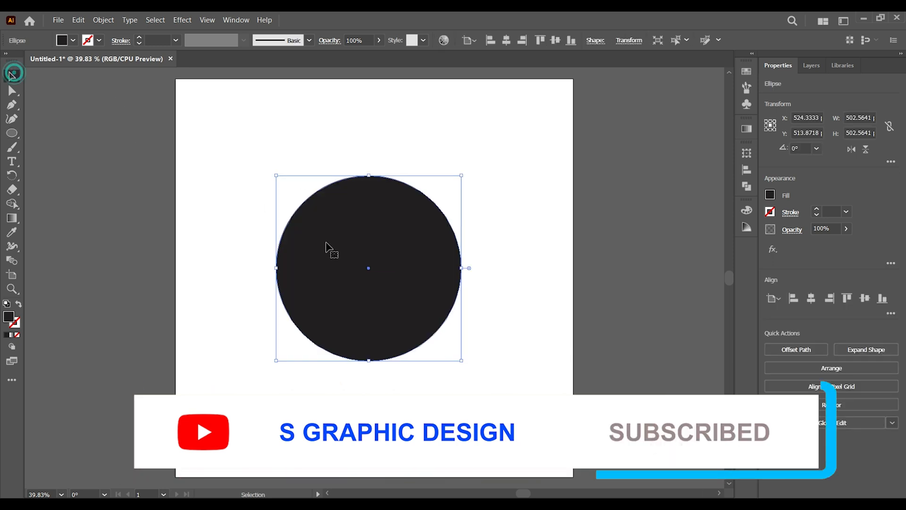
pyautogui.moveTo(343, 279); pyautogui.dragTo(444, 280)
pyautogui.moveTo(234, 135); pyautogui.dragTo(532, 376)
pyautogui.click(808, 349)
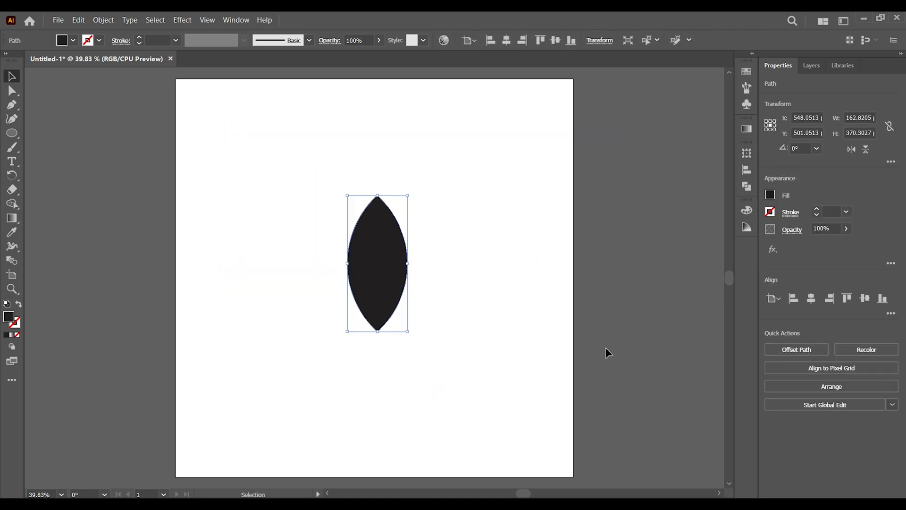
# - Scale the leaf down to about 88 × 201 px and move it up the artboard
pyautogui.click(525, 358)
pyautogui.click(389, 251)
pyautogui.moveTo(405, 193); pyautogui.dragTo(395, 225)
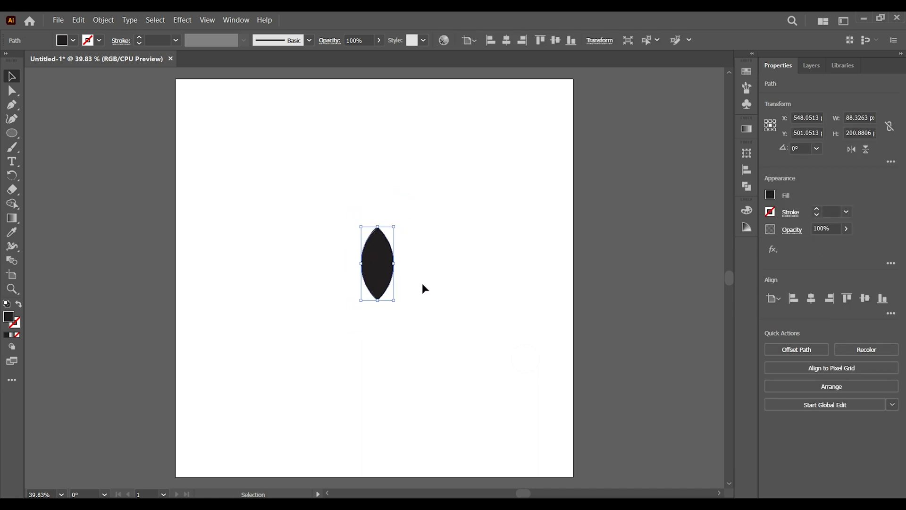
pyautogui.click(425, 287)
pyautogui.moveTo(381, 276); pyautogui.dragTo(395, 231)
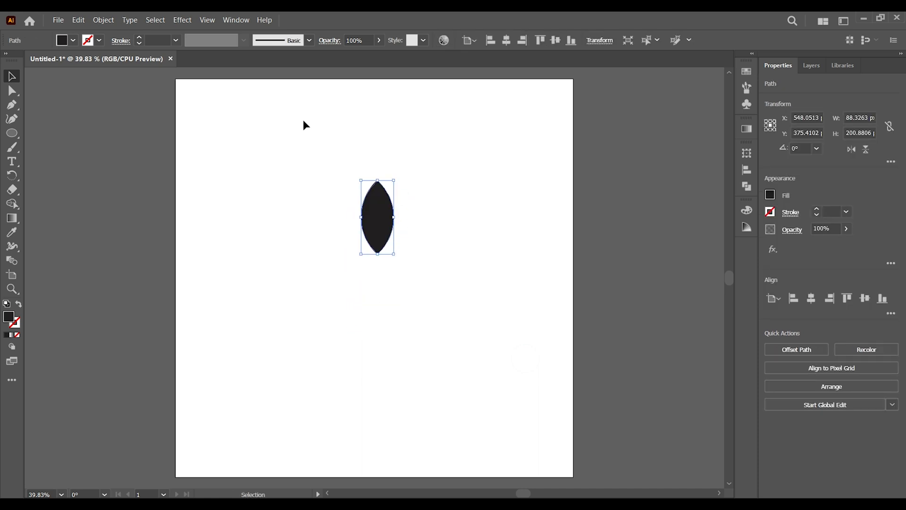
# - Copy and paste the leaf in front, scale the copy smaller and fill it with white
pyautogui.click(79, 20)
pyautogui.click(91, 66)
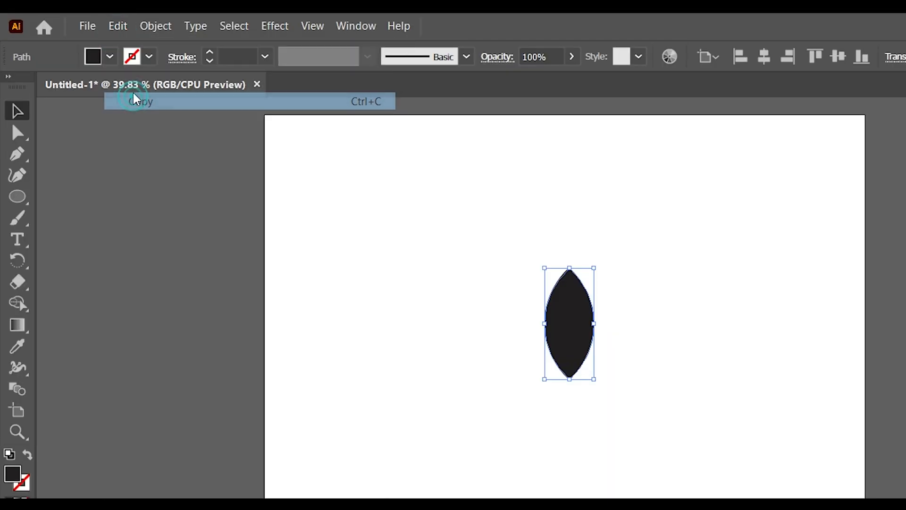
pyautogui.click(119, 27)
pyautogui.click(162, 133)
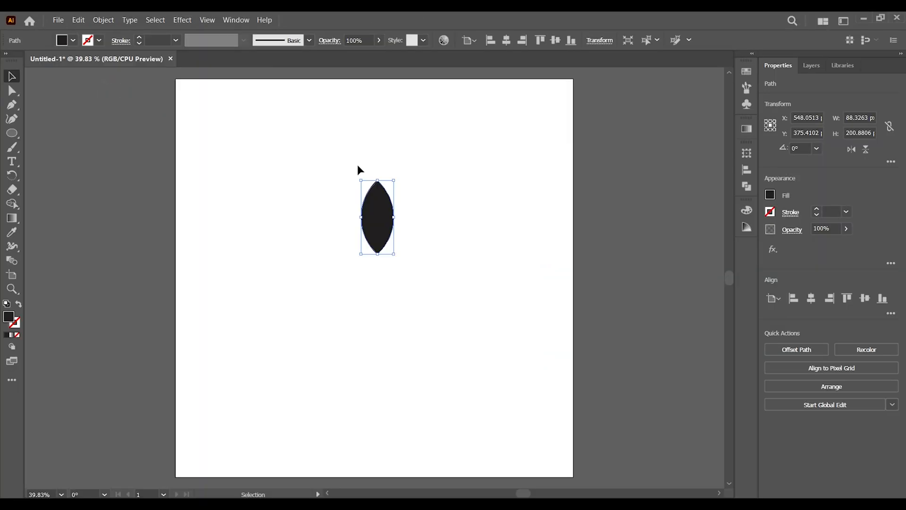
pyautogui.moveTo(394, 180); pyautogui.dragTo(389, 199)
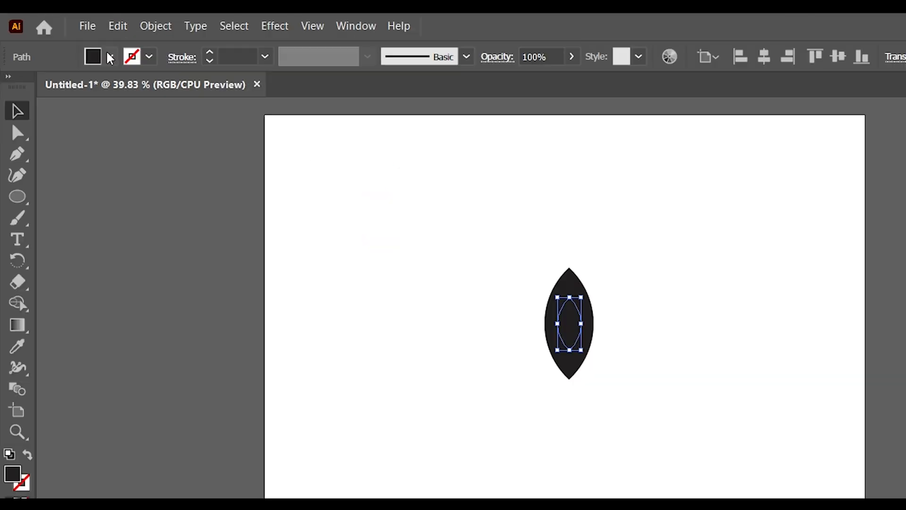
pyautogui.click(109, 57)
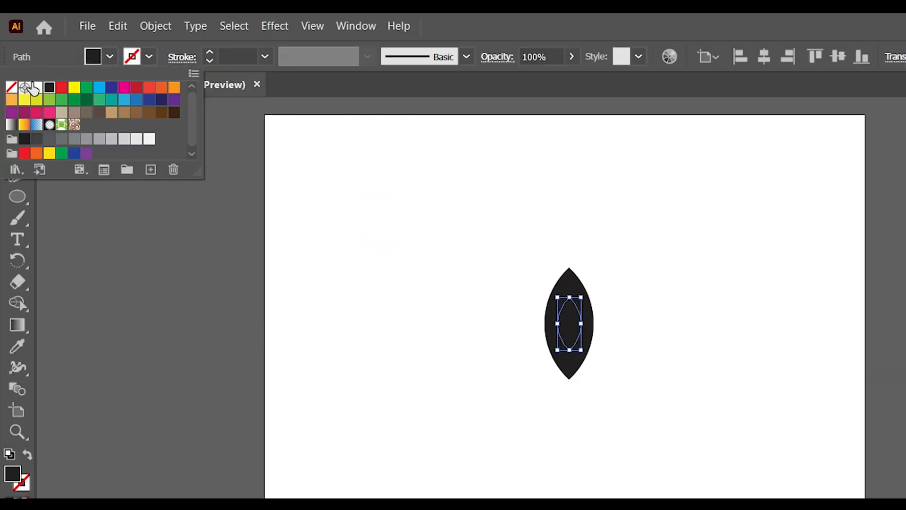
pyautogui.click(30, 85)
# - Shift the inner white leaf down to the bottom of the black leaf to cut a notch
pyautogui.click(493, 319)
pyautogui.moveTo(488, 208); pyautogui.dragTo(697, 439)
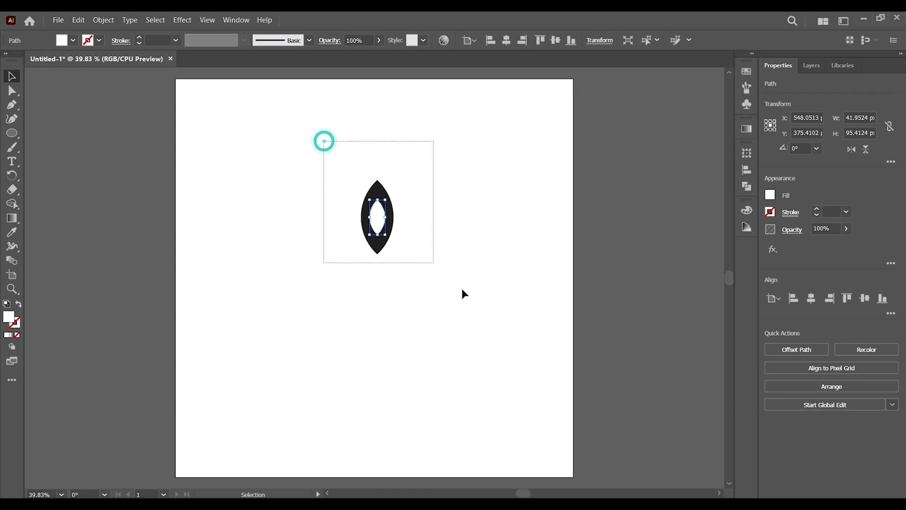
pyautogui.moveTo(462, 289); pyautogui.dragTo(479, 300)
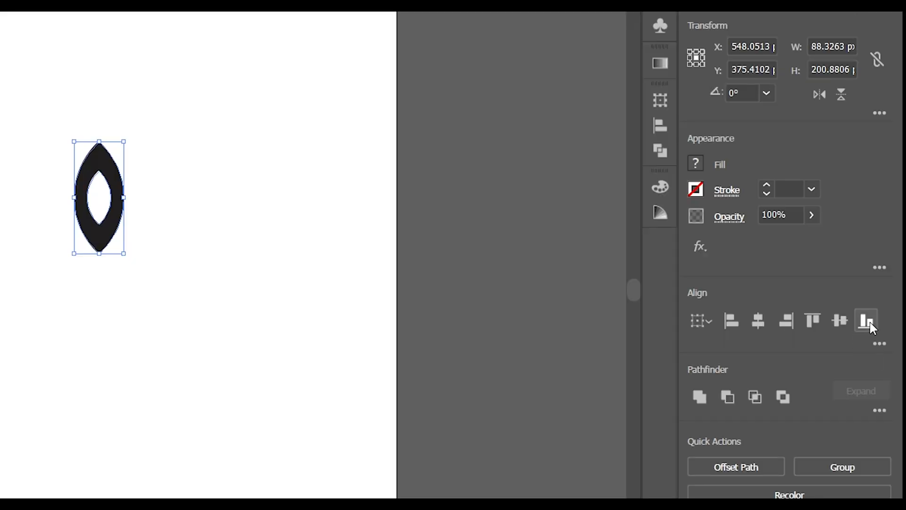
pyautogui.click(867, 322)
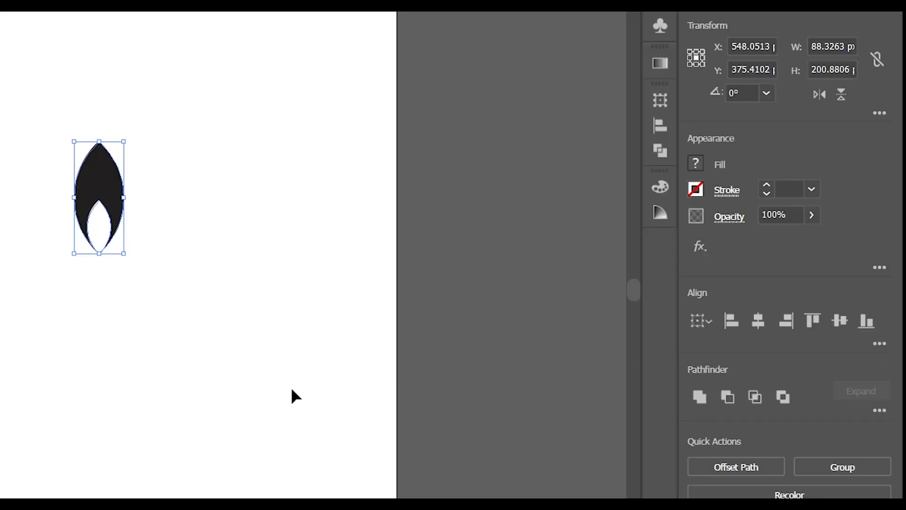
# - Select the black and white leaves together and group them into one flame
pyautogui.click(292, 394)
pyautogui.moveTo(313, 138); pyautogui.dragTo(491, 299)
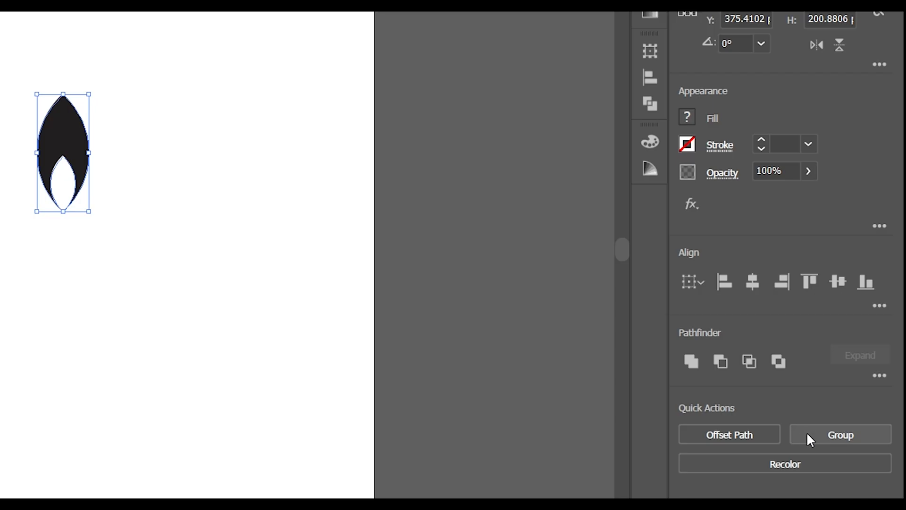
pyautogui.click(848, 395)
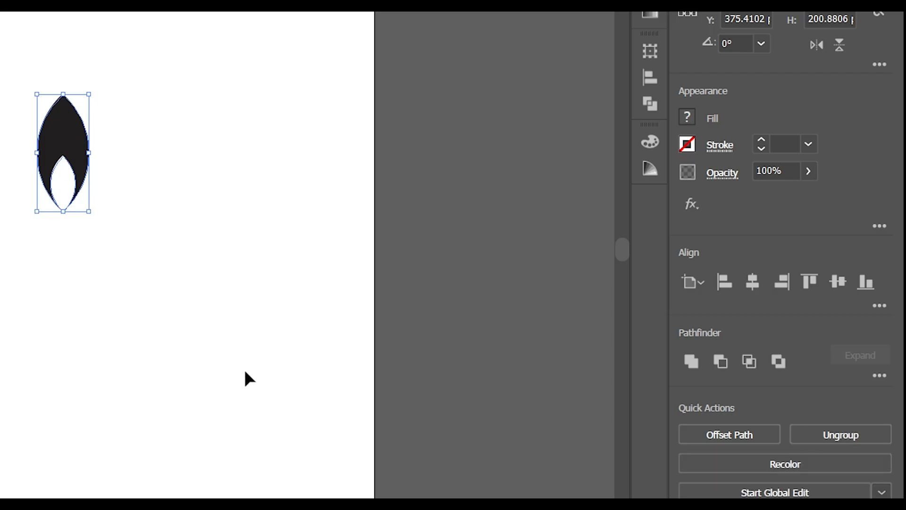
# - Duplicate the flame group to the lower-left of the artboard and scale the copy down
pyautogui.click(438, 349)
pyautogui.click(381, 215)
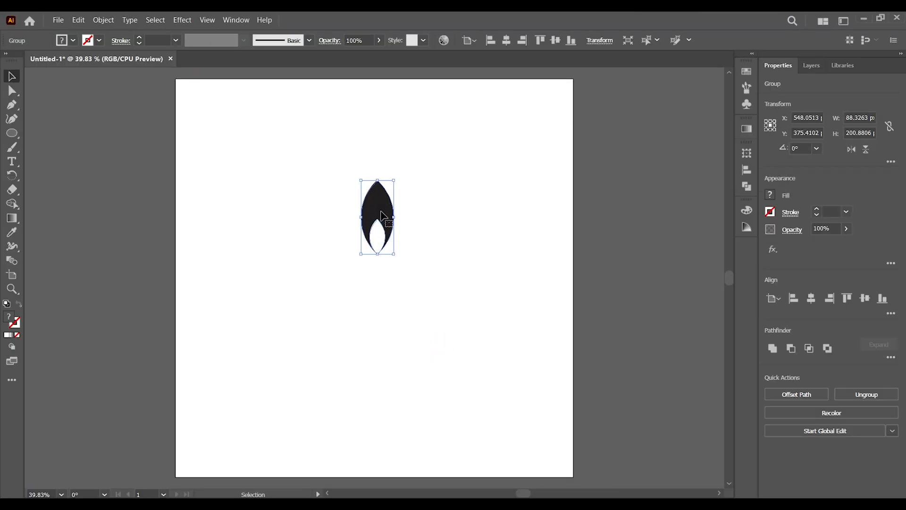
pyautogui.moveTo(381, 216); pyautogui.dragTo(253, 367)
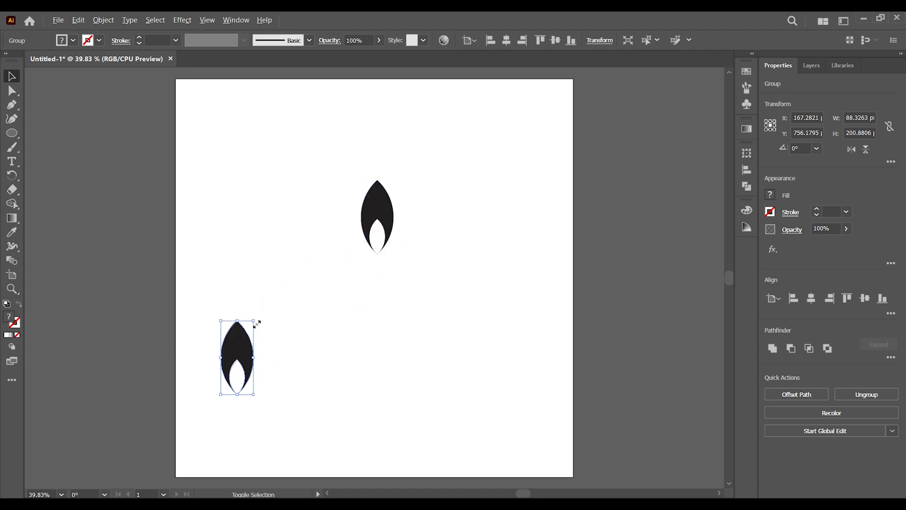
pyautogui.moveTo(254, 321); pyautogui.dragTo(244, 323)
pyautogui.click(273, 395)
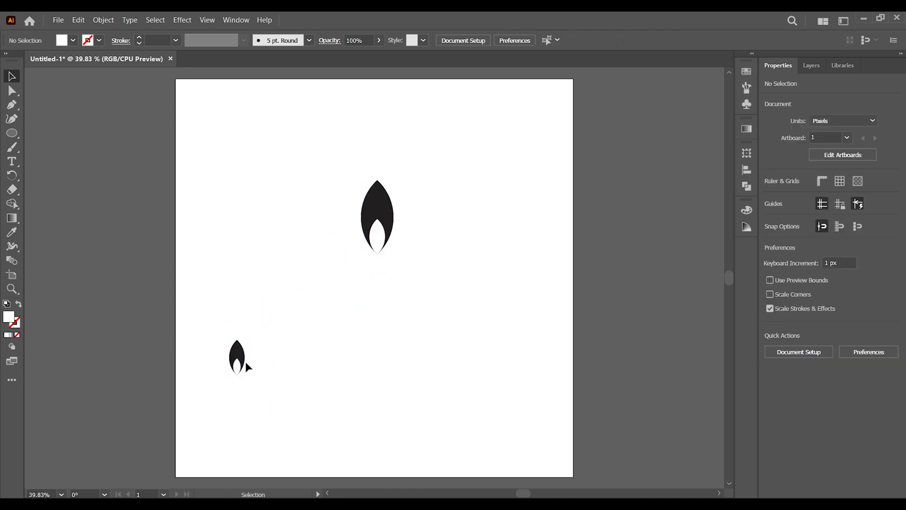
# - Rotate the small flame copy to about 35°
pyautogui.click(244, 361)
pyautogui.moveTo(247, 379); pyautogui.dragTo(258, 373)
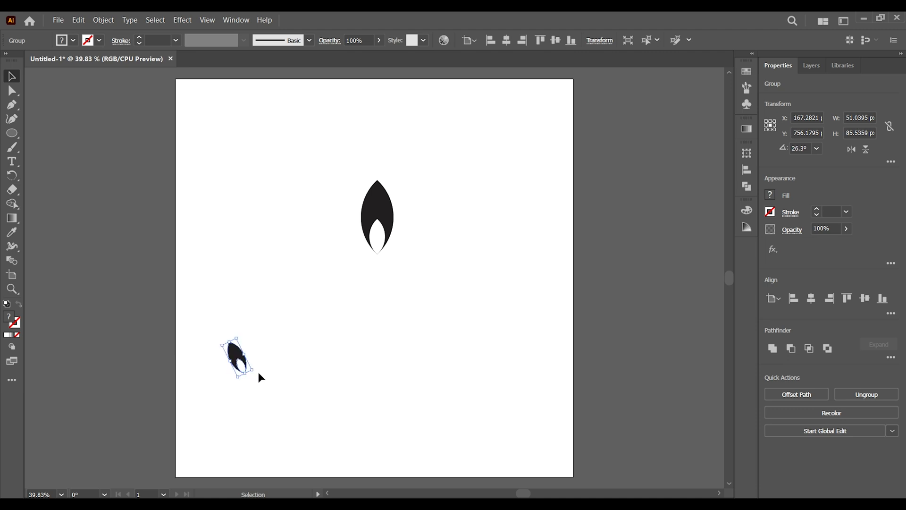
pyautogui.click(275, 384)
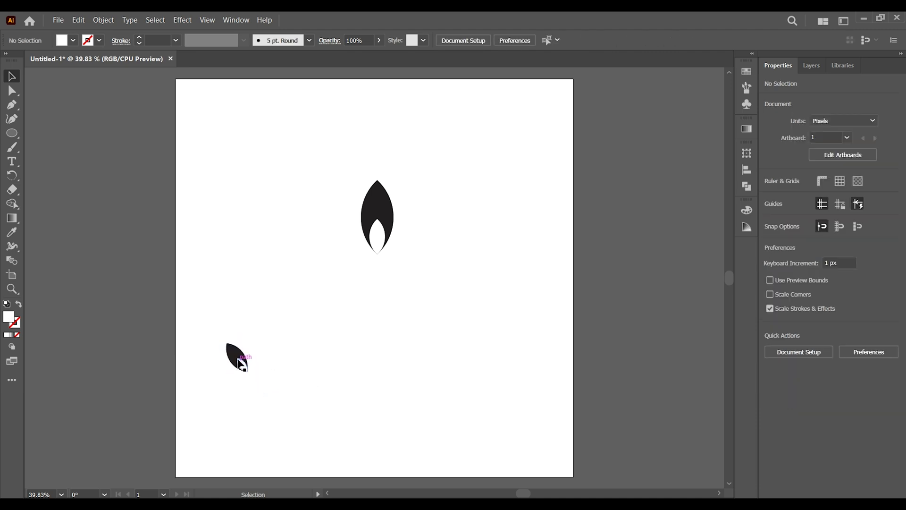
pyautogui.moveTo(241, 364); pyautogui.dragTo(235, 375)
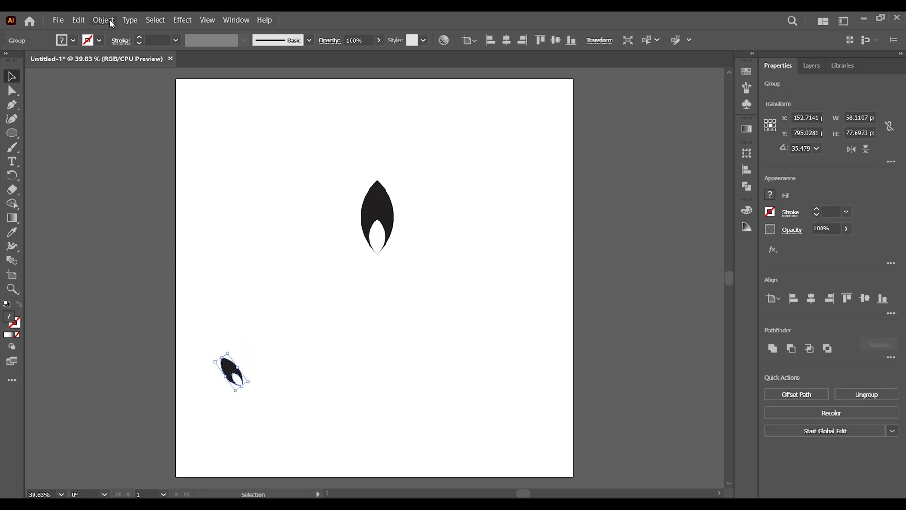
# - Reflect a copy of the small flame across the vertical axis
pyautogui.click(110, 21)
pyautogui.moveTo(172, 34)
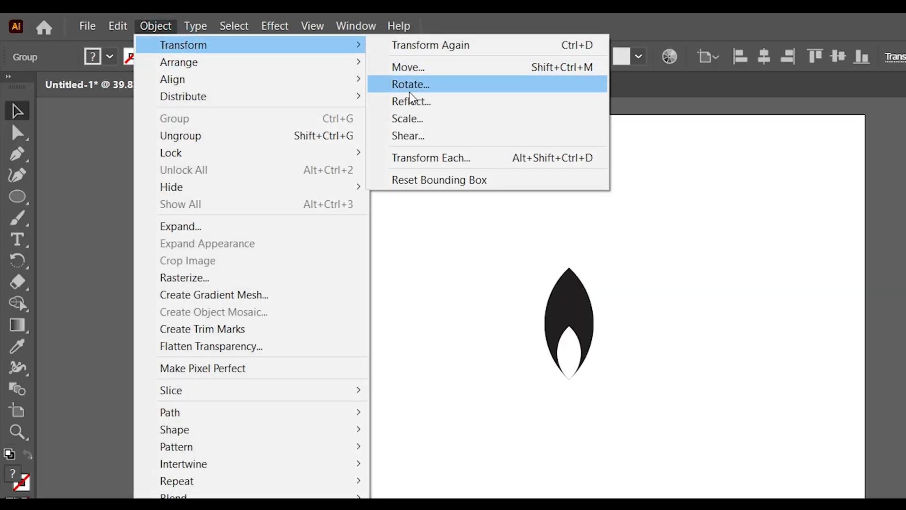
pyautogui.click(411, 100)
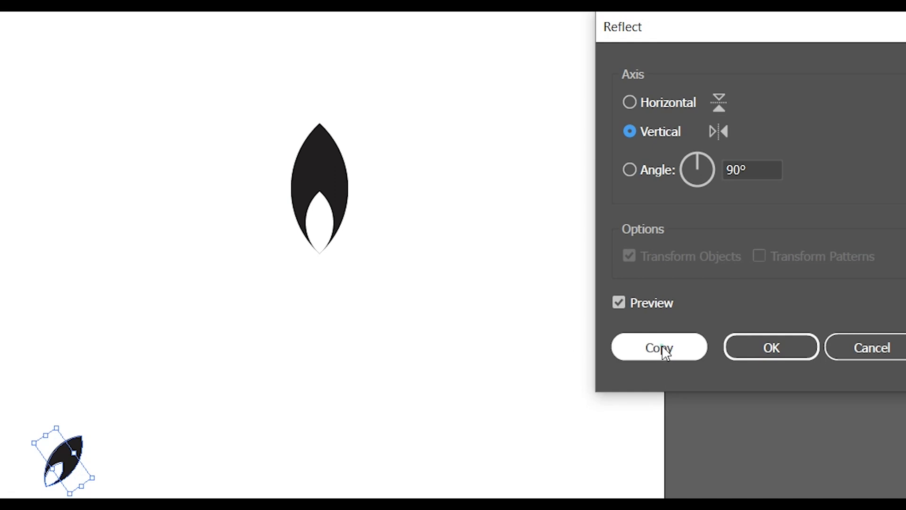
pyautogui.click(664, 352)
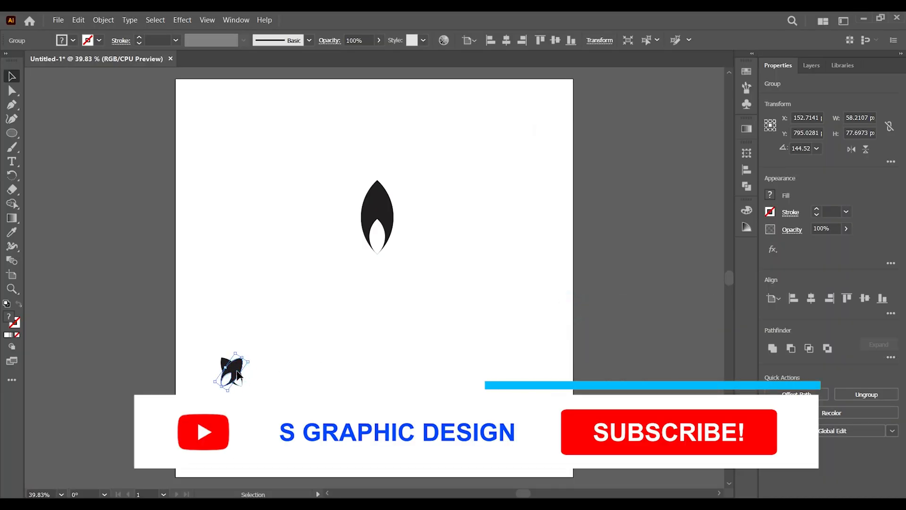
# - Place the mirrored copy beside the original to form a leaf pair and move the pair lower
pyautogui.moveTo(237, 373); pyautogui.dragTo(260, 372)
pyautogui.hotkey('ctrl', 'shift', 'a')
pyautogui.moveTo(188, 338); pyautogui.dragTo(316, 416)
pyautogui.moveTo(258, 371); pyautogui.dragTo(246, 437)
pyautogui.click(336, 345)
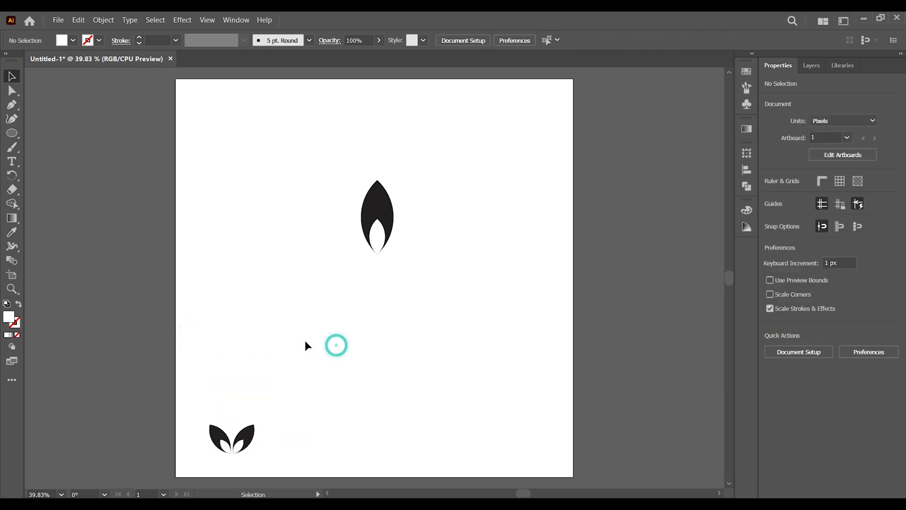
# - Duplicate one leaf of the pair up beside the large flame
pyautogui.click(244, 440)
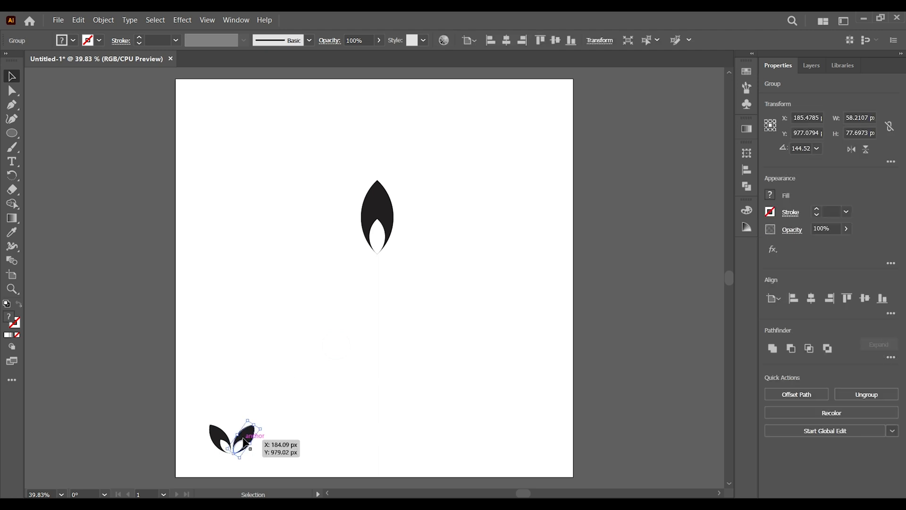
pyautogui.moveTo(243, 440); pyautogui.dragTo(305, 274)
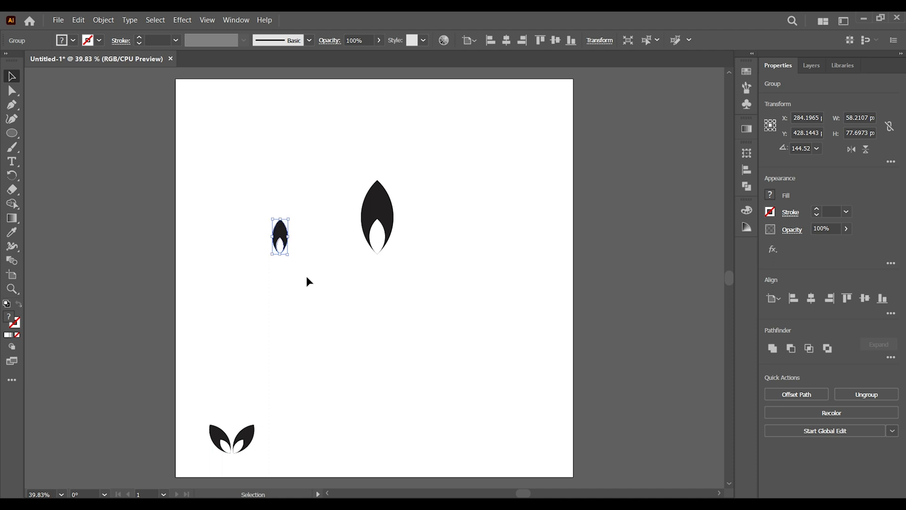
pyautogui.click(307, 287)
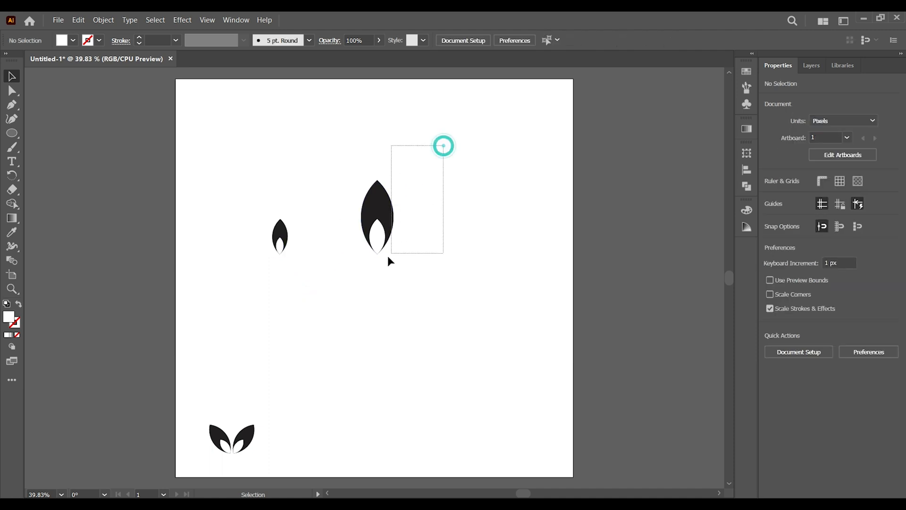
# - Delete the large flame and move the small upright leaf to the middle of the artboard
pyautogui.moveTo(388, 257); pyautogui.dragTo(364, 276)
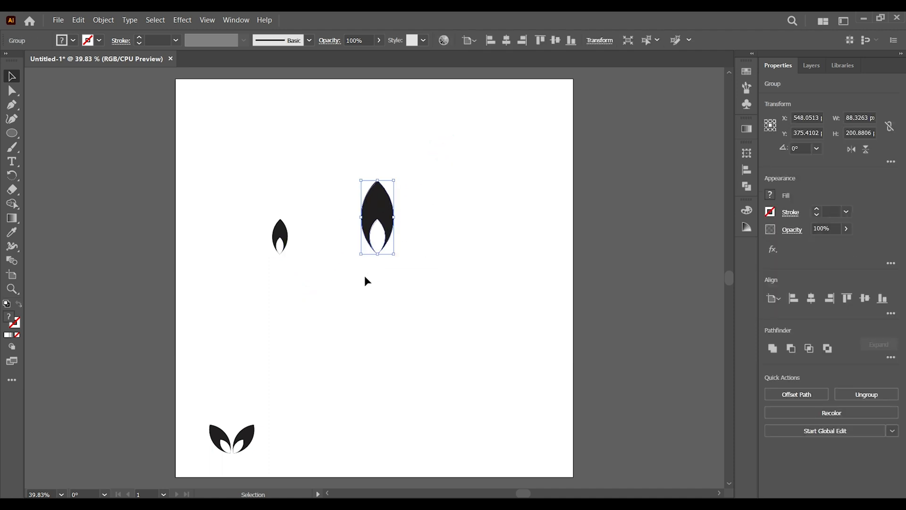
pyautogui.press('Delete')
pyautogui.scroll(1, 365, 276)
pyautogui.scroll(-3, 387, 319)
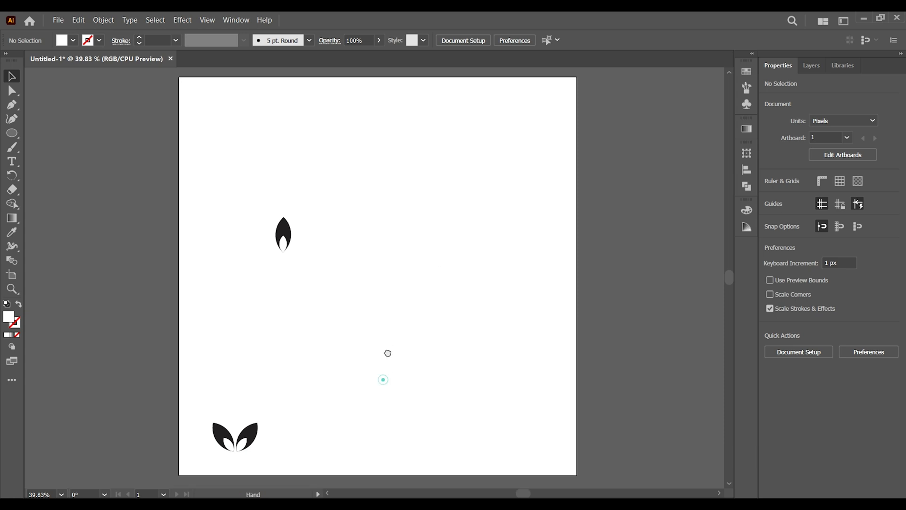
pyautogui.moveTo(282, 218); pyautogui.dragTo(381, 292)
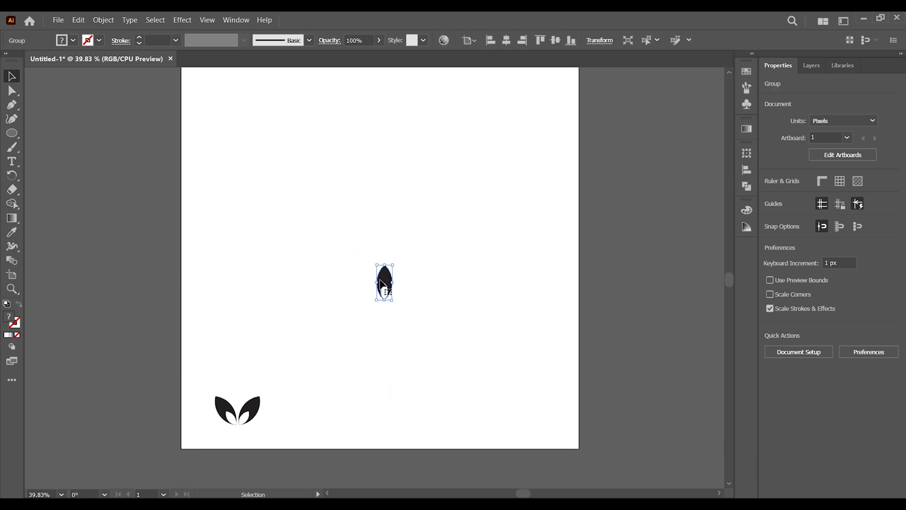
# - Select the leaf pair and apply a Transform effect scaling it to 95% horizontally and vertically
pyautogui.moveTo(192, 382); pyautogui.dragTo(277, 427)
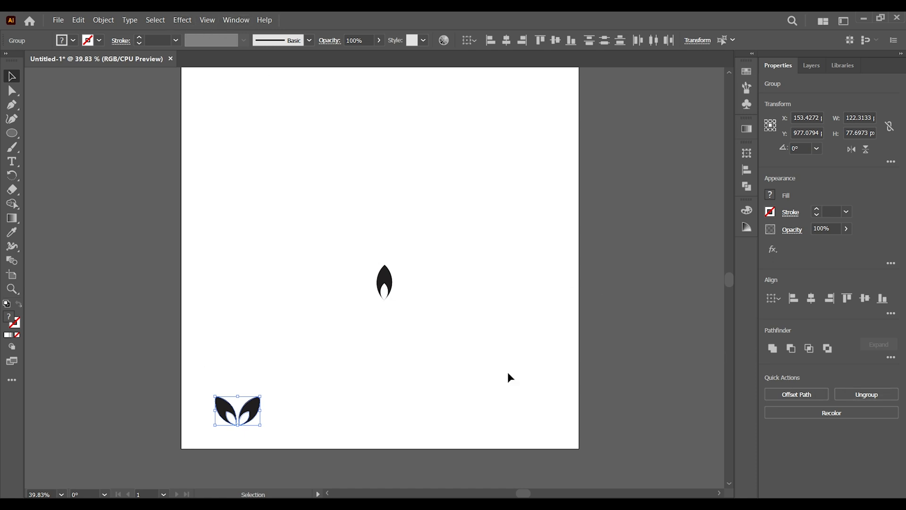
pyautogui.click(181, 22)
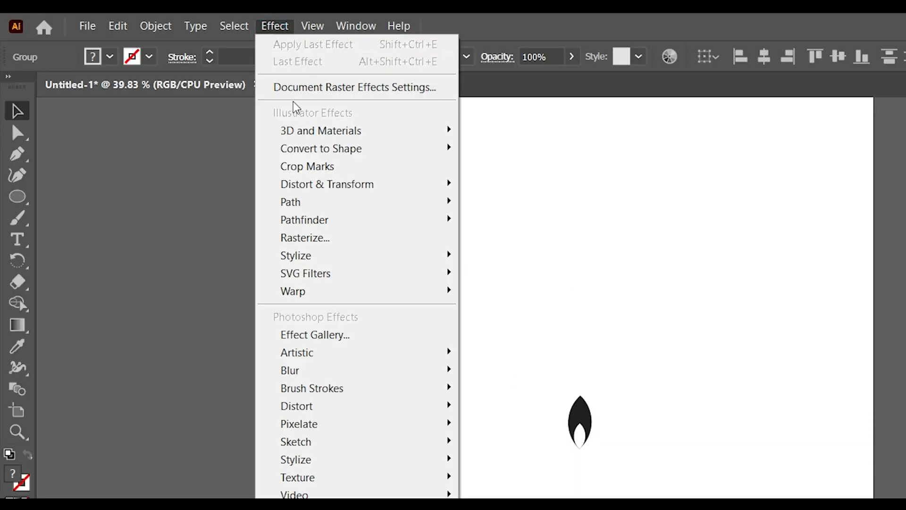
pyautogui.moveTo(197, 127)
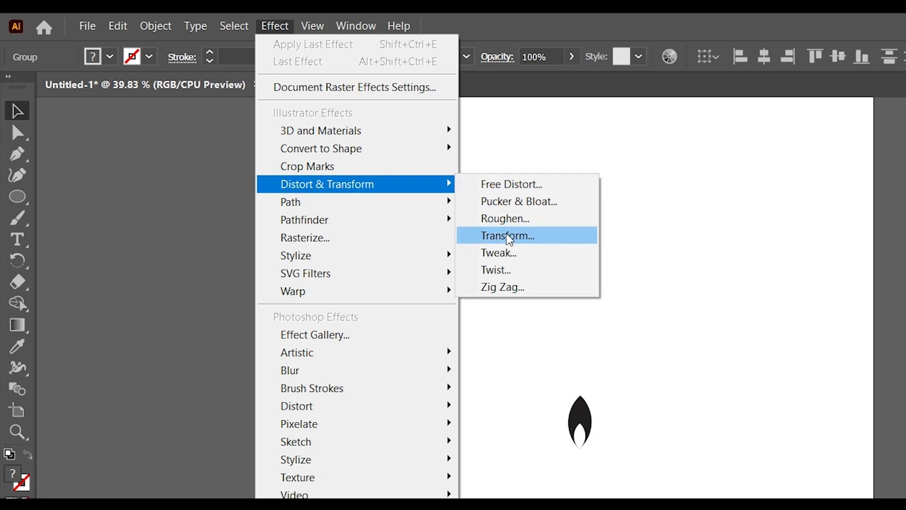
pyautogui.click(508, 236)
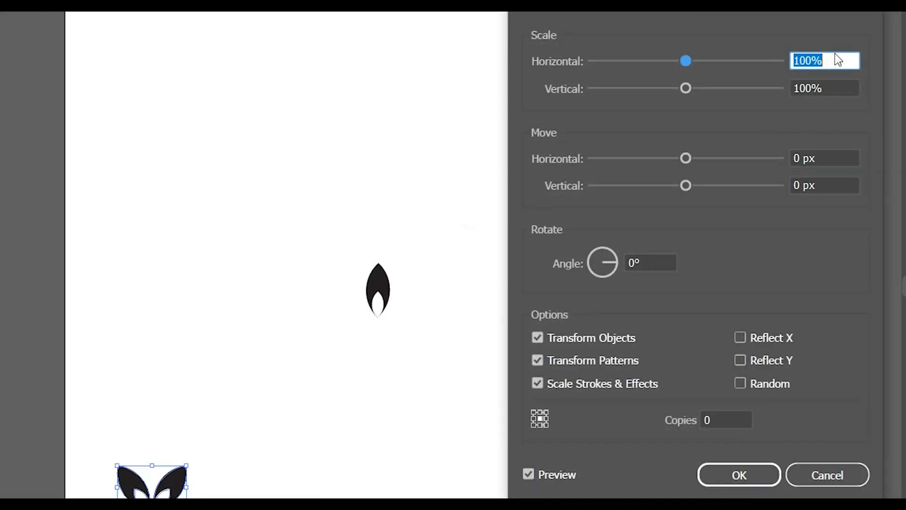
pyautogui.write('95')
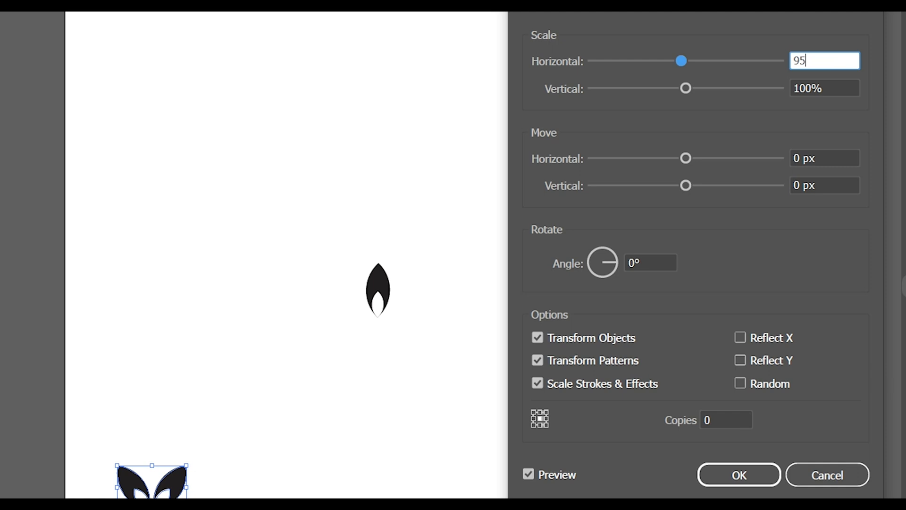
pyautogui.click(845, 89)
pyautogui.write('95')
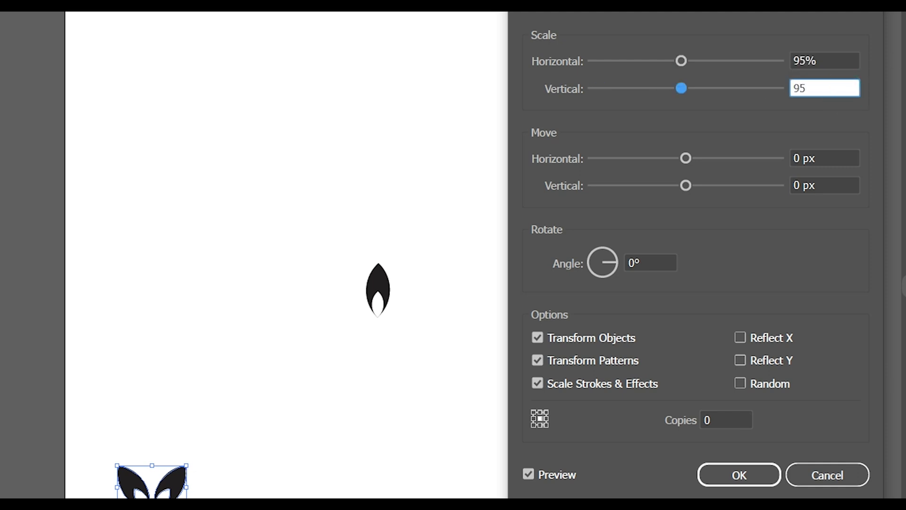
# - Set the Transform effect's vertical move to -61 px with 10 copies and confirm it
pyautogui.click(830, 185)
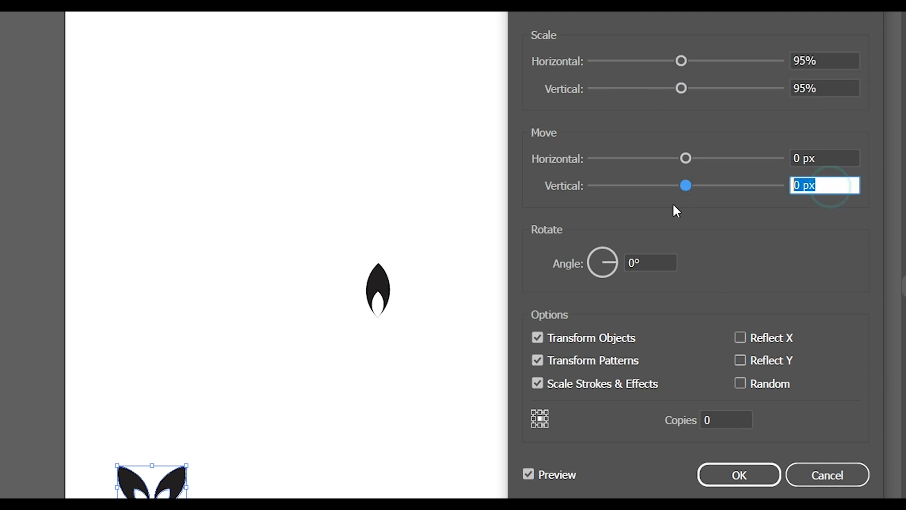
pyautogui.hotkey('shift', 'Up')
pyautogui.press('Up')
pyautogui.hotkey('shift', 'Down')
pyautogui.hotkey('shift', 'Down')
pyautogui.hotkey('shift', 'Down')
pyautogui.hotkey('shift', 'Down')
pyautogui.hotkey('shift', 'Down')
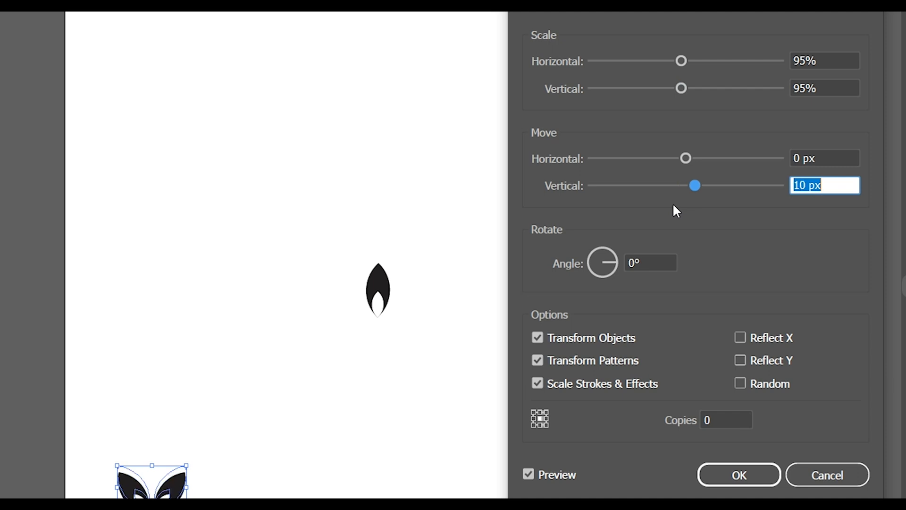
pyautogui.hotkey('shift', 'Down')
pyautogui.hotkey('shift', 'Down')
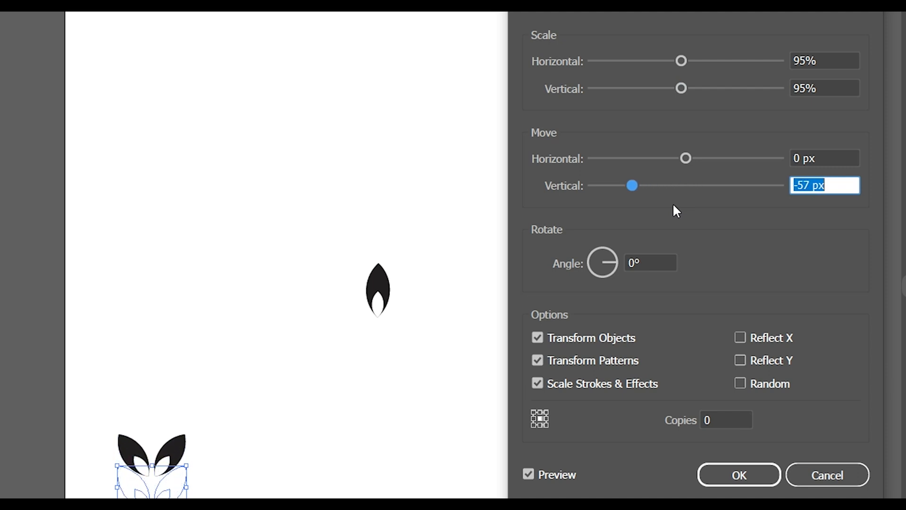
pyautogui.press('Down')
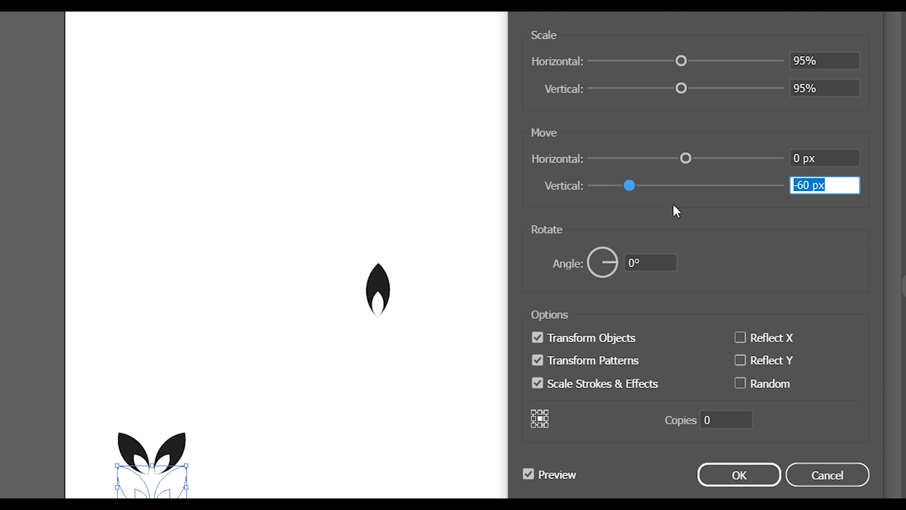
pyautogui.press('Down')
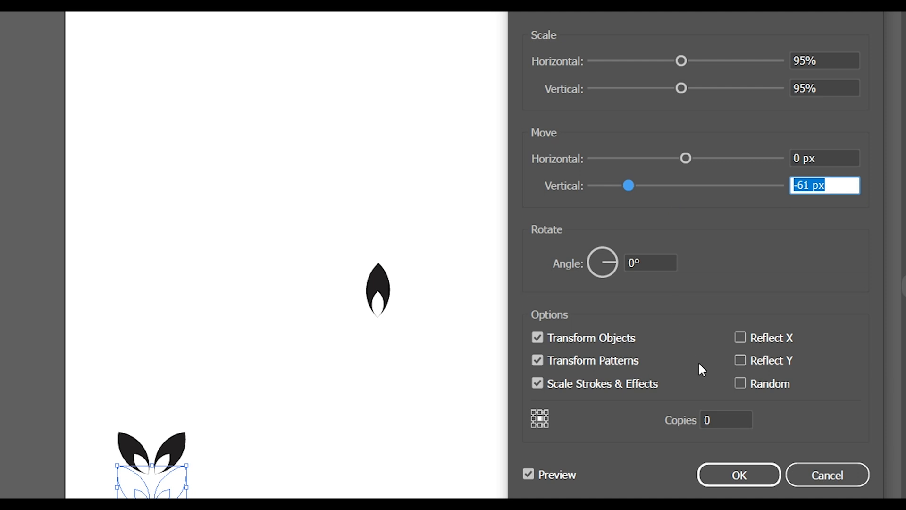
pyautogui.click(728, 421)
pyautogui.write('10')
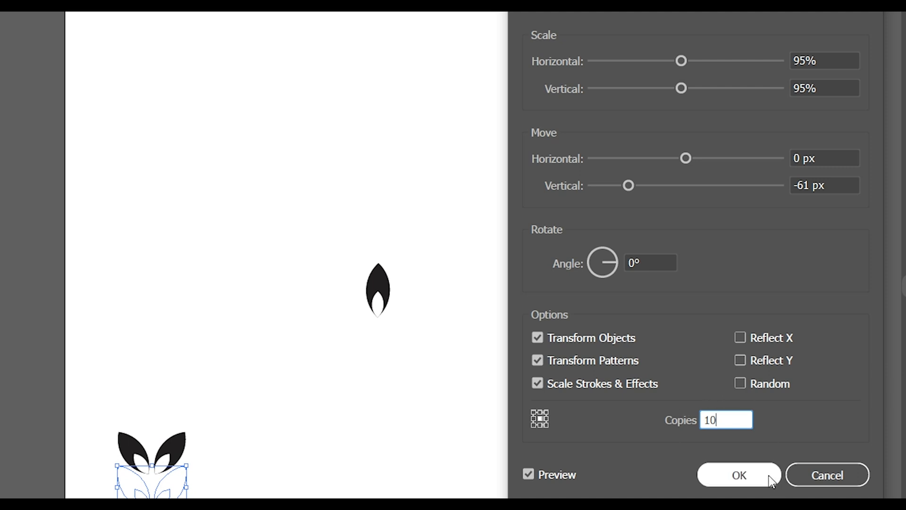
pyautogui.click(738, 475)
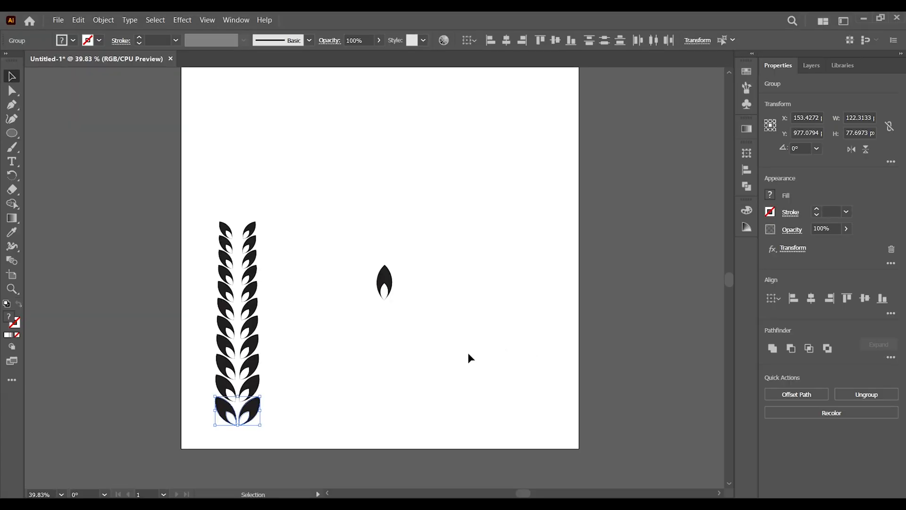
pyautogui.click(465, 357)
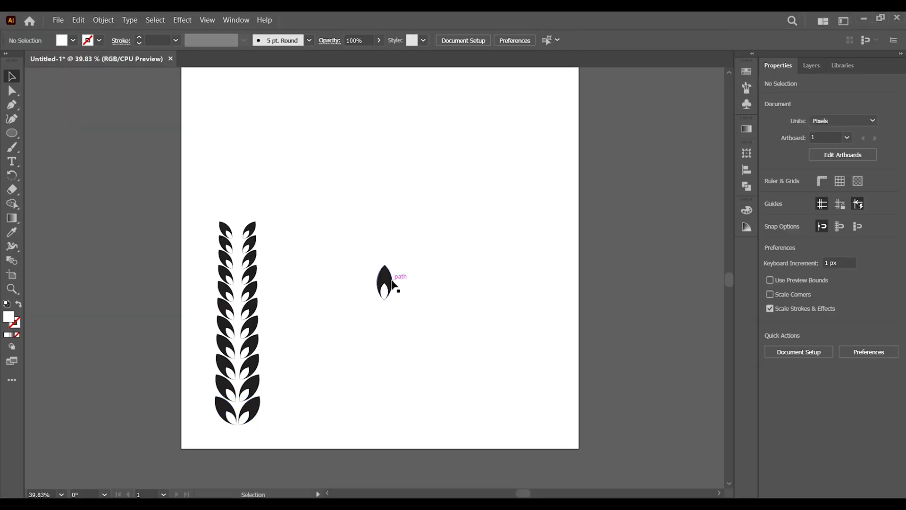
# - Place the upright leaf on top of the leaf column and scale it down to about 24 × 54 px
pyautogui.moveTo(390, 283); pyautogui.dragTo(428, 282)
pyautogui.click(302, 243)
pyautogui.press('z')
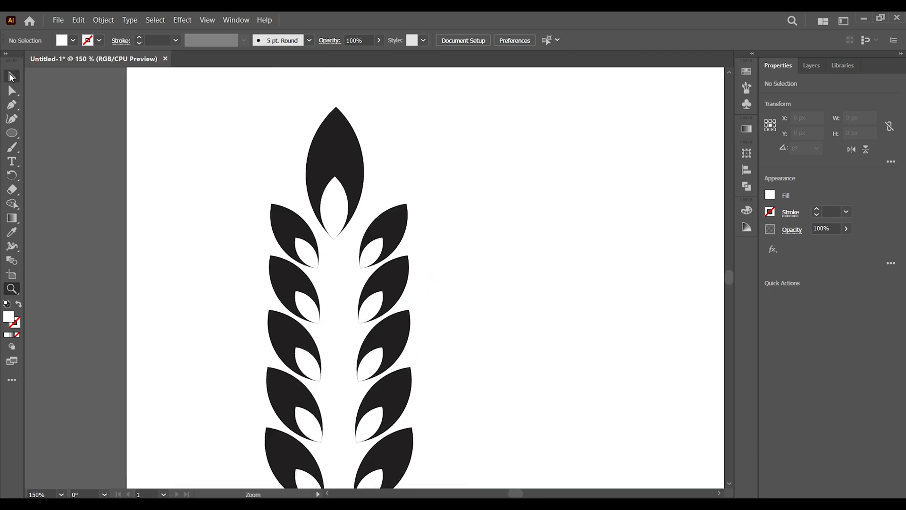
pyautogui.press('v')
pyautogui.click(342, 158)
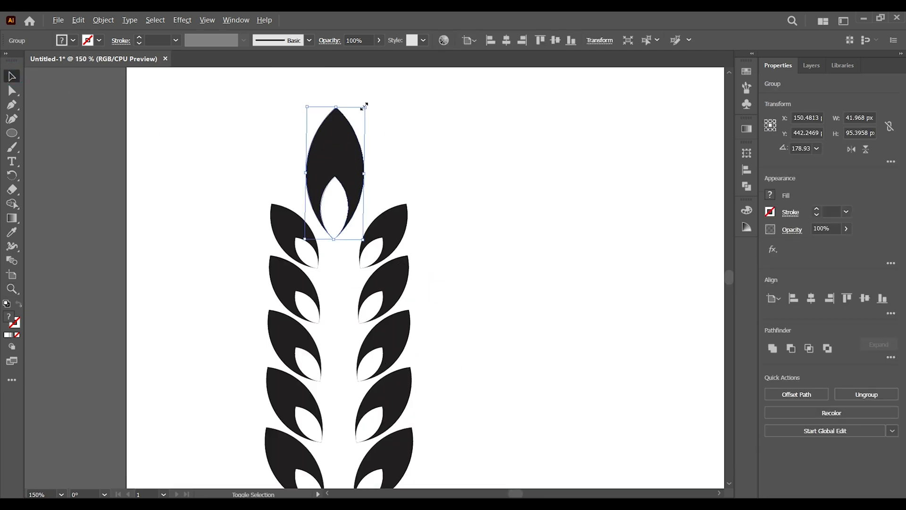
pyautogui.moveTo(365, 108); pyautogui.dragTo(350, 124)
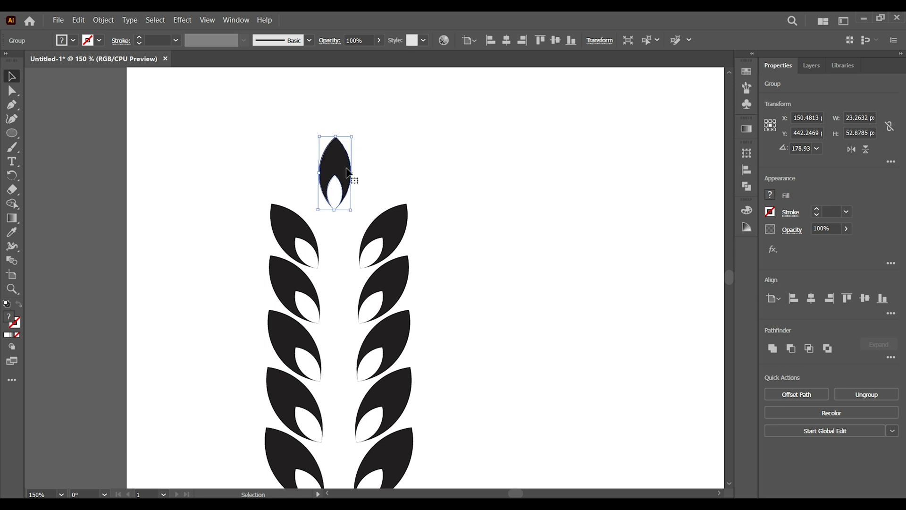
pyautogui.moveTo(336, 186); pyautogui.dragTo(339, 193)
pyautogui.moveTo(357, 160); pyautogui.dragTo(352, 172)
pyautogui.click(401, 175)
pyautogui.click(344, 201)
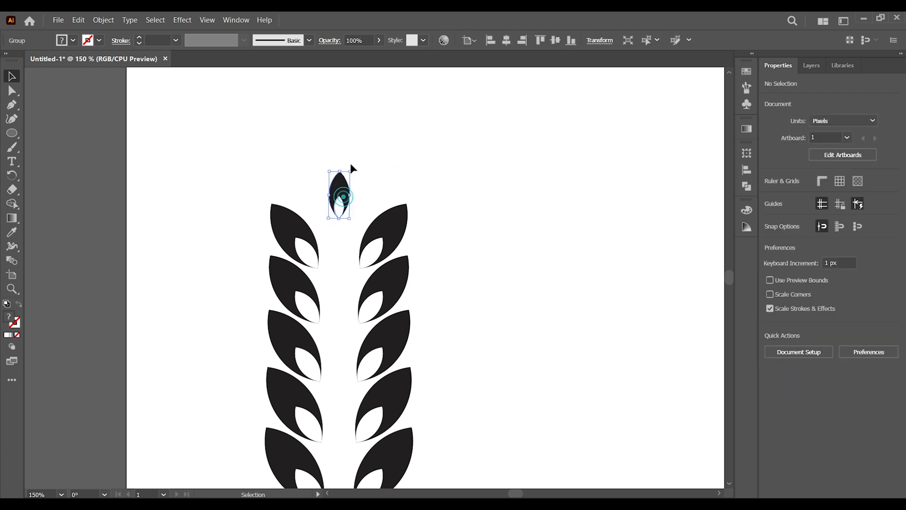
pyautogui.moveTo(352, 171); pyautogui.dragTo(357, 157)
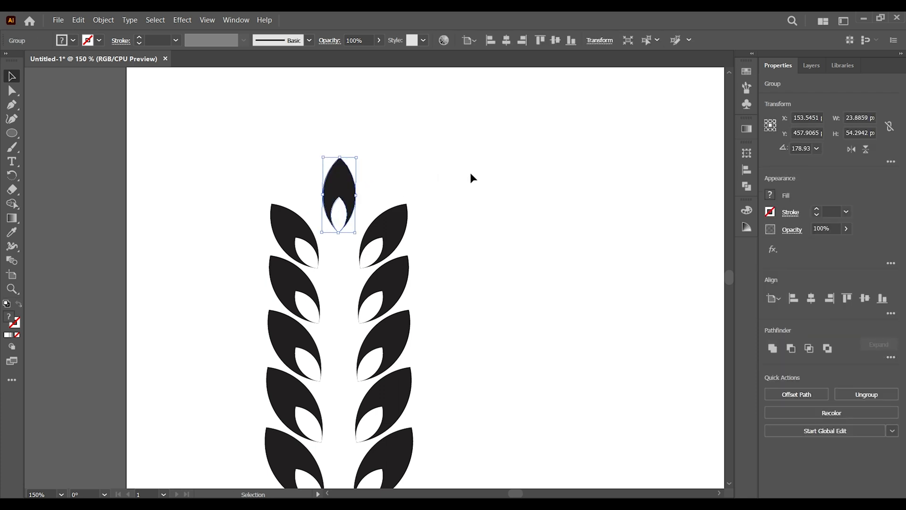
pyautogui.click(473, 174)
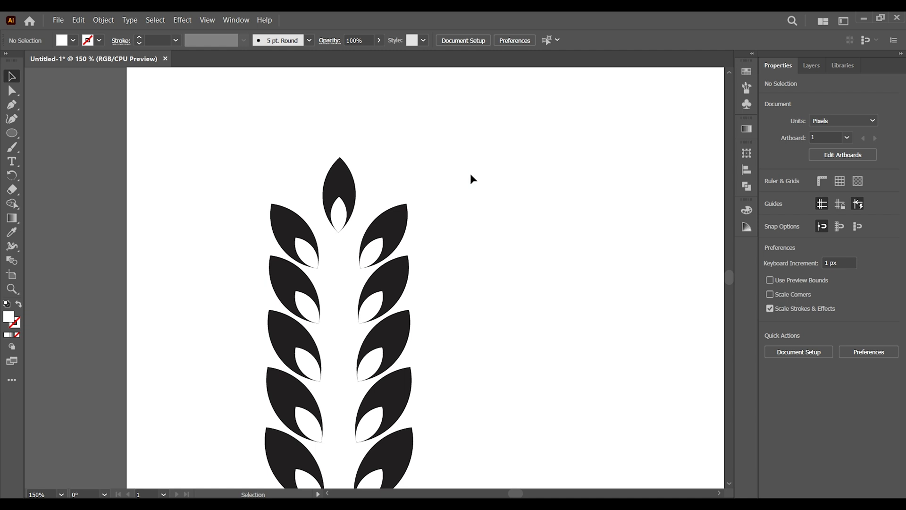
# - Draw a straight vertical stem about 576 px long through the column's middle with the Pen tool, black stroke and no fill
pyautogui.hotkey('ctrl', '-')
pyautogui.hotkey('ctrl', '-')
pyautogui.hotkey('ctrl', '-')
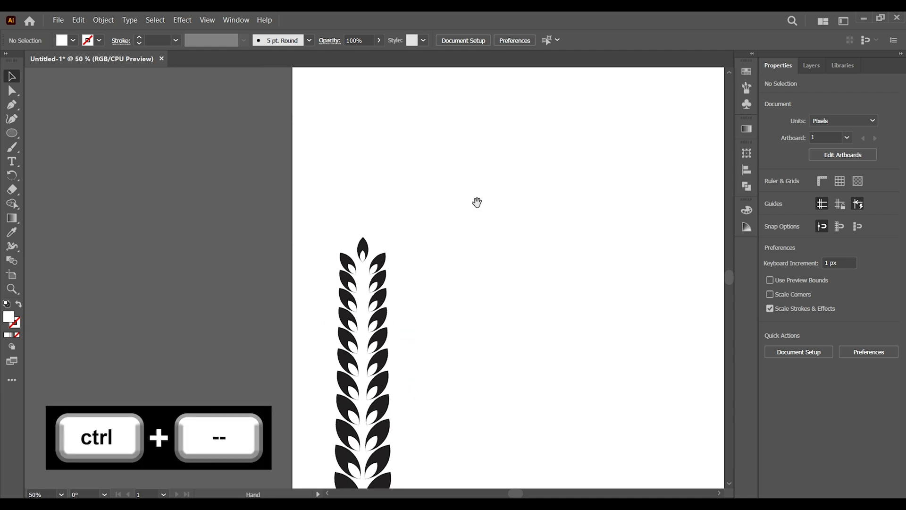
pyautogui.moveTo(494, 318); pyautogui.dragTo(441, 240)
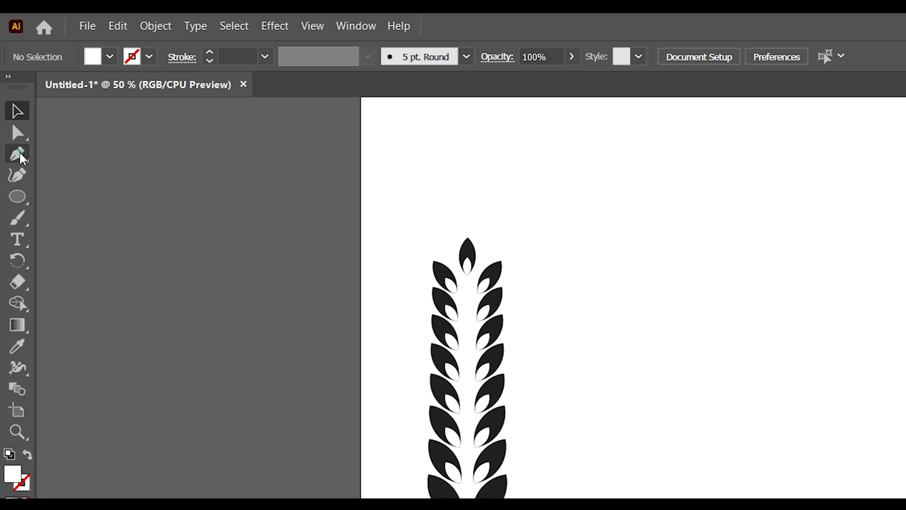
pyautogui.click(12, 103)
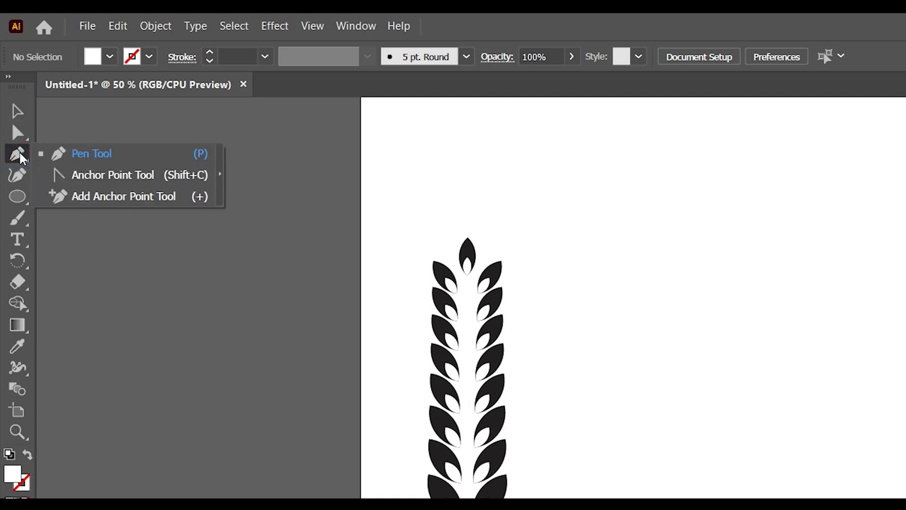
pyautogui.click(90, 156)
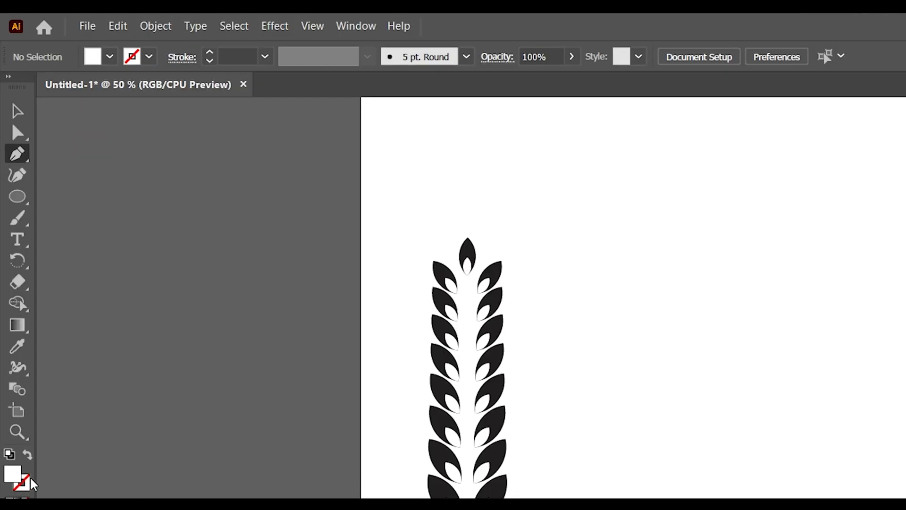
pyautogui.click(24, 454)
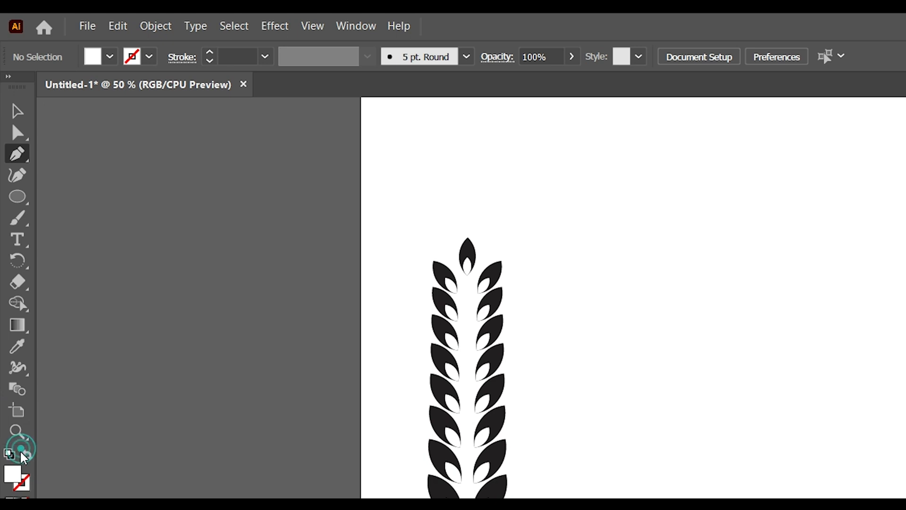
pyautogui.click(140, 55)
pyautogui.click(49, 85)
pyautogui.click(468, 154)
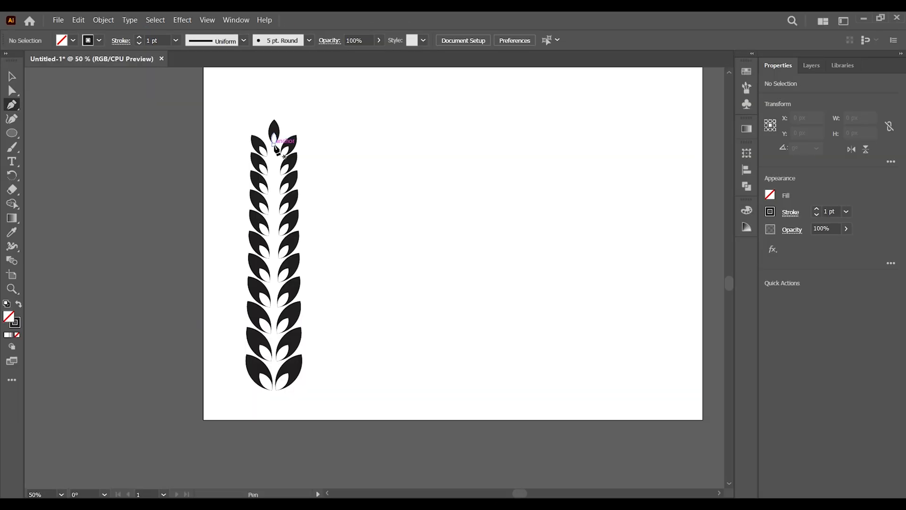
pyautogui.click(274, 142)
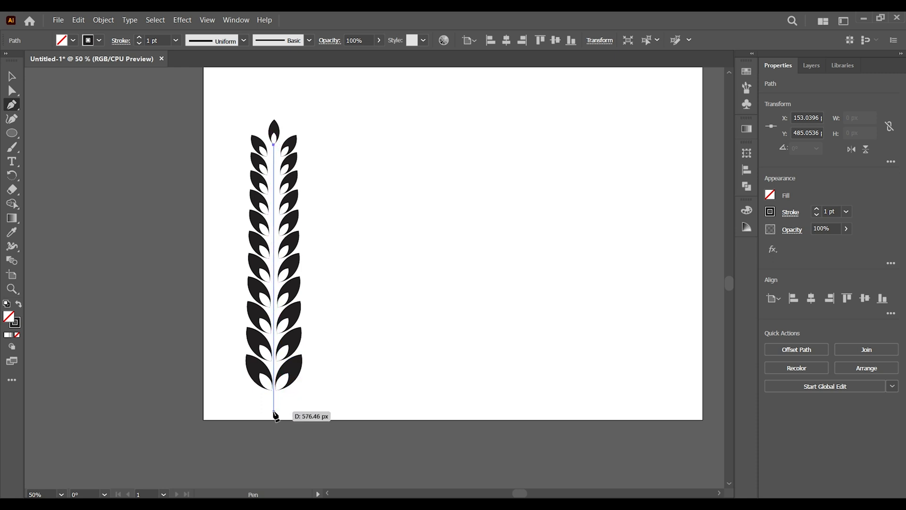
pyautogui.click(274, 409)
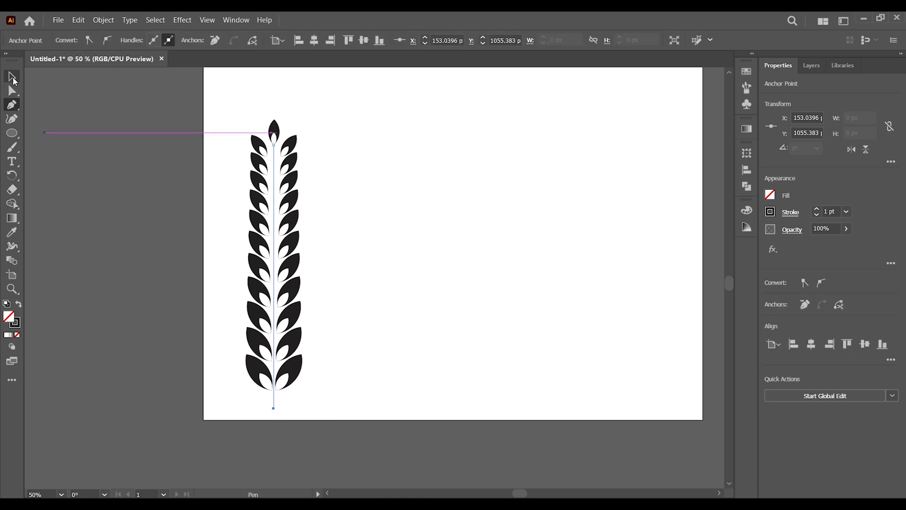
pyautogui.click(12, 77)
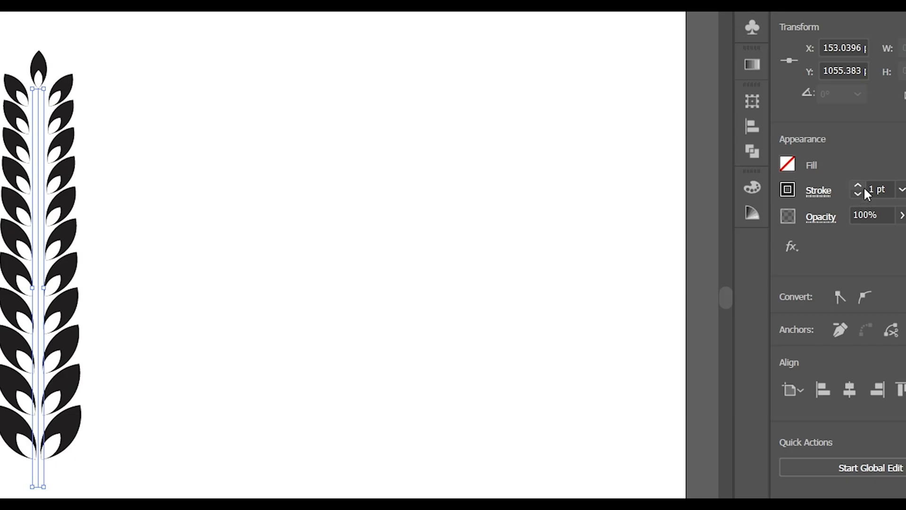
# - Set the stem's stroke weight to 4 pt
pyautogui.click(859, 186)
pyautogui.click(859, 187)
pyautogui.click(859, 187)
pyautogui.click(468, 278)
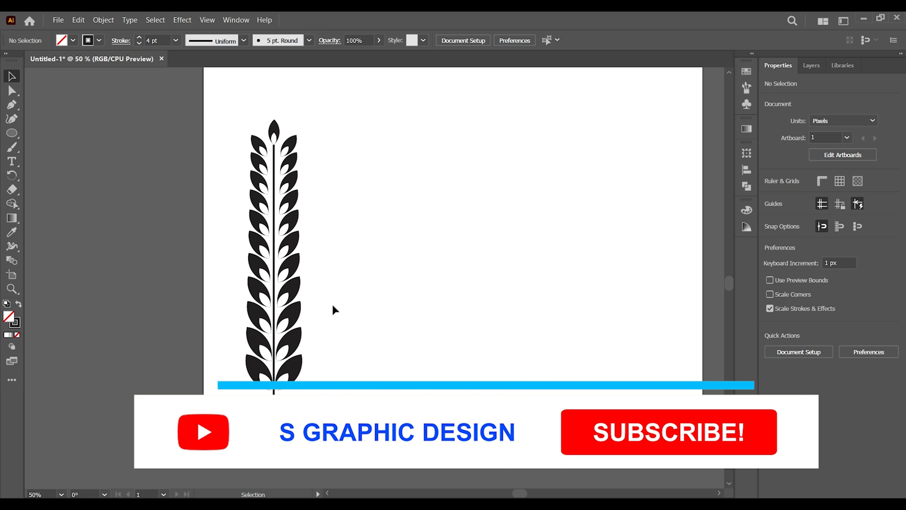
# - Give the stem round caps and a tapered width profile
pyautogui.click(274, 184)
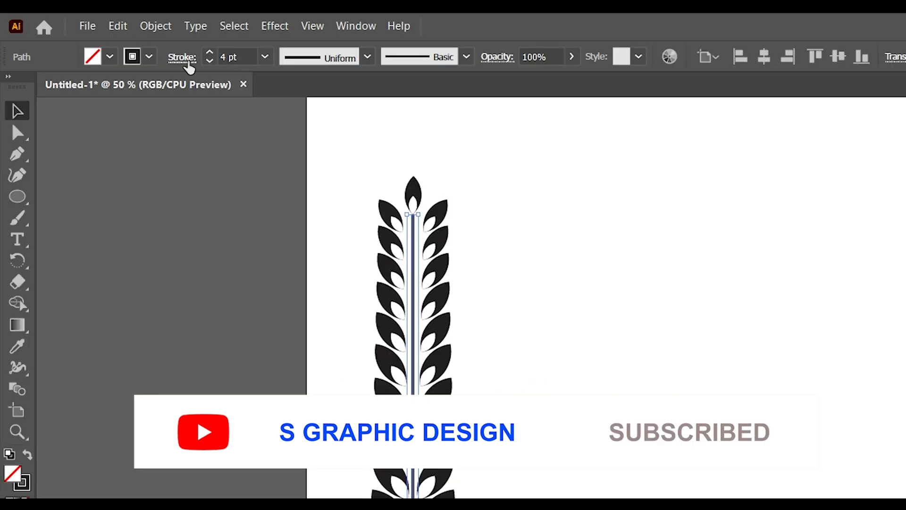
pyautogui.click(187, 61)
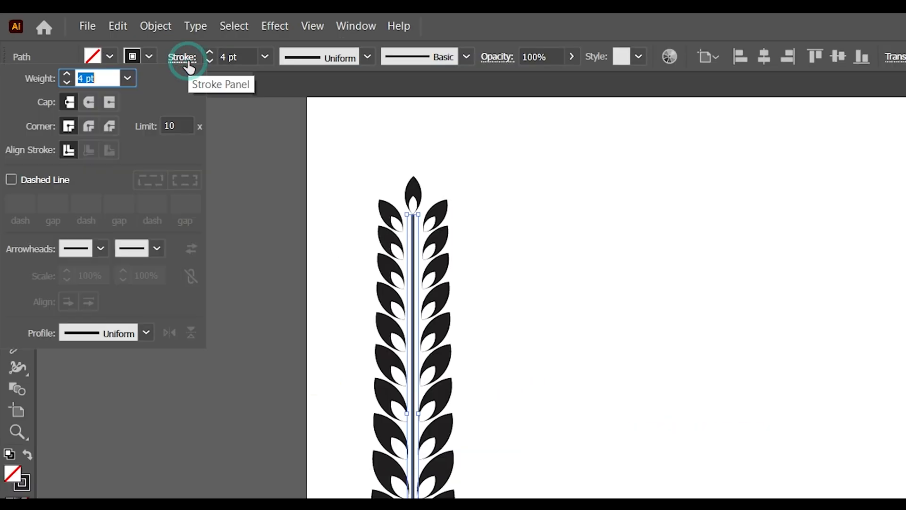
pyautogui.click(91, 101)
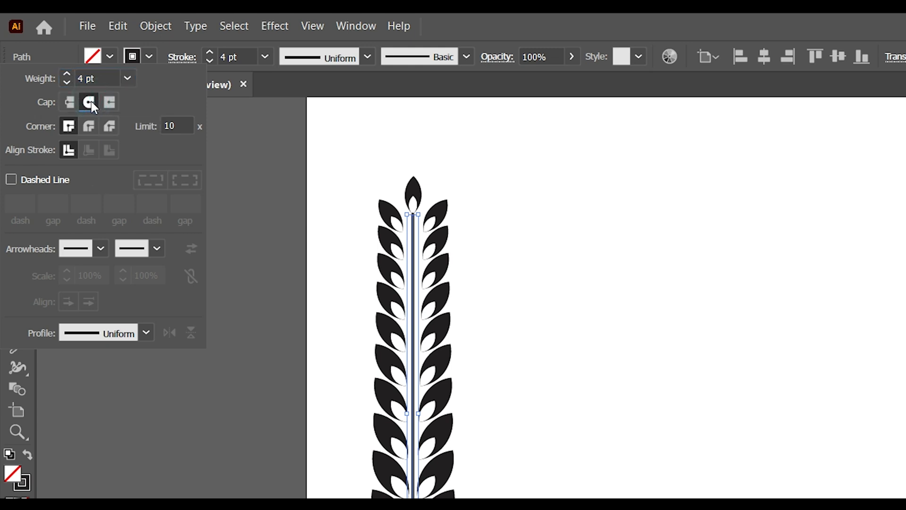
pyautogui.click(123, 334)
pyautogui.click(107, 383)
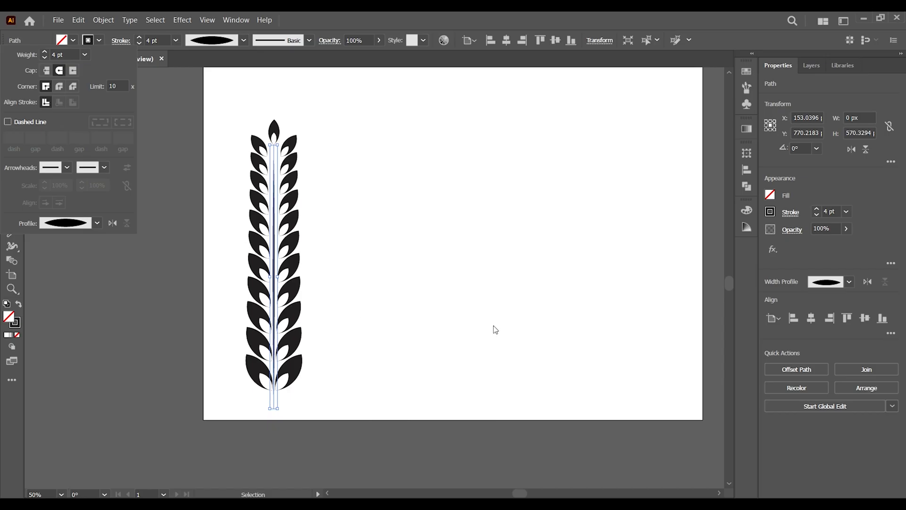
pyautogui.click(514, 326)
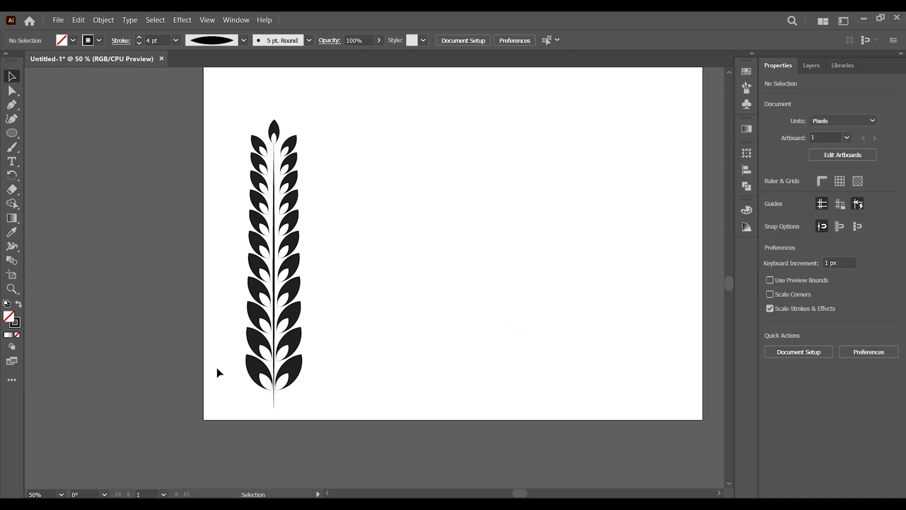
# - Nudge the top leaf slightly upward so it sits just above the leaf column
pyautogui.moveTo(214, 90); pyautogui.dragTo(283, 114)
pyautogui.click(275, 131)
pyautogui.click(372, 142)
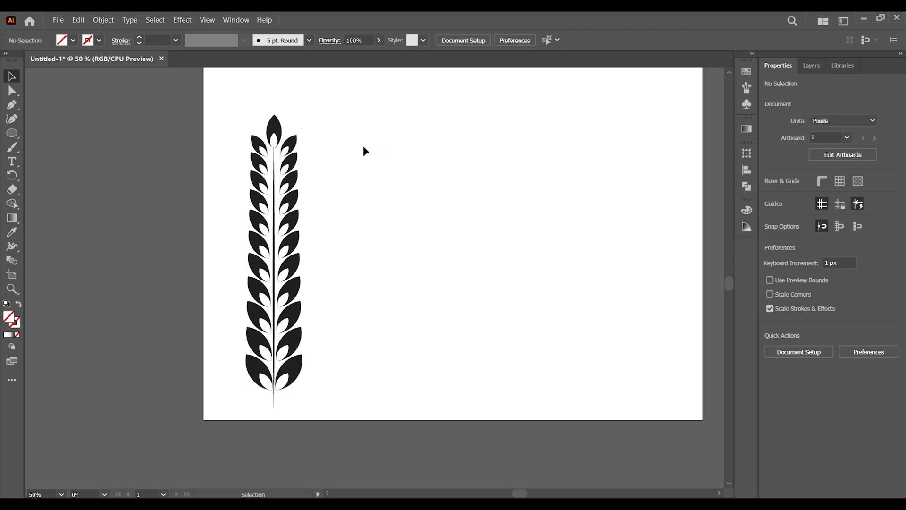
pyautogui.click(277, 130)
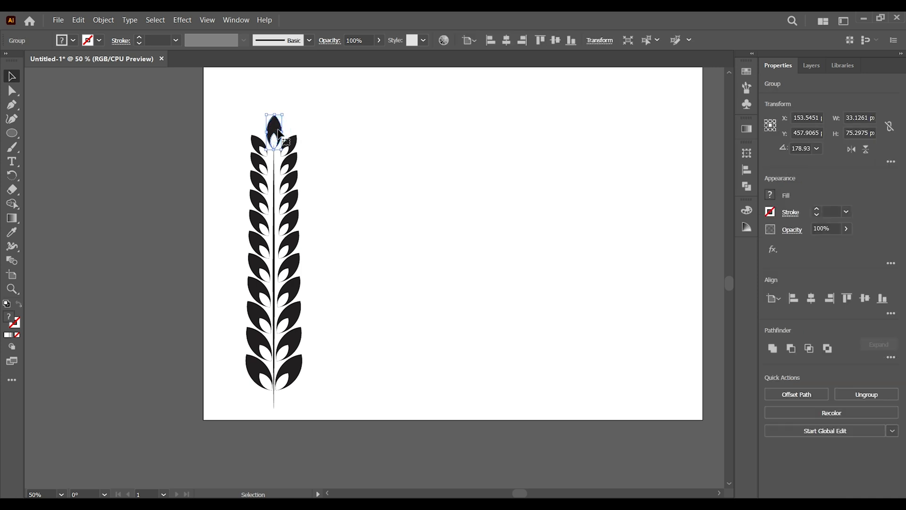
pyautogui.hotkey('shift', 'Up')
pyautogui.press('Up')
pyautogui.click(356, 127)
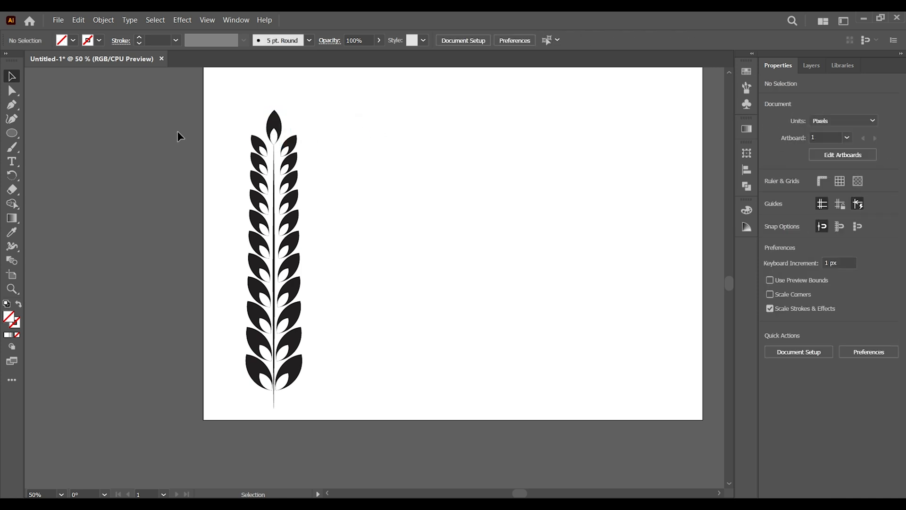
# - Select all the leaves and the stem and group them into a single wheat stalk
pyautogui.moveTo(242, 137); pyautogui.dragTo(351, 425)
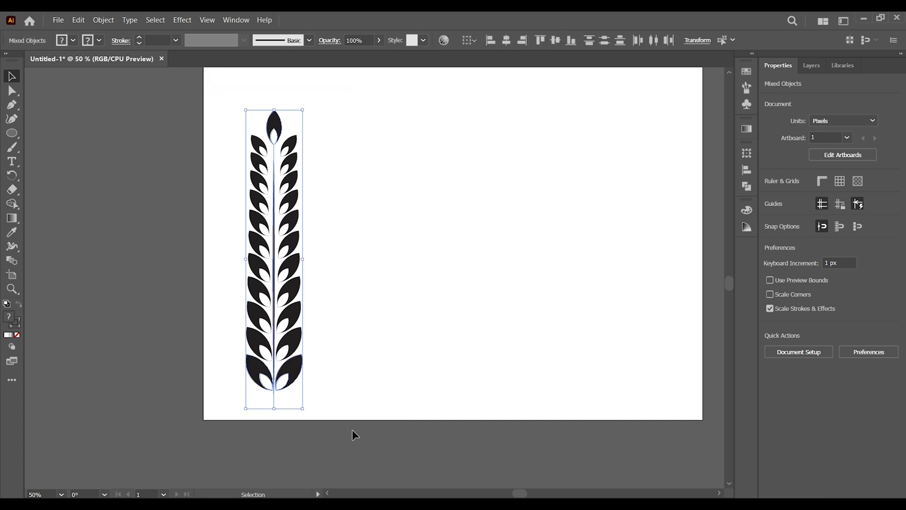
pyautogui.rightClick(287, 309)
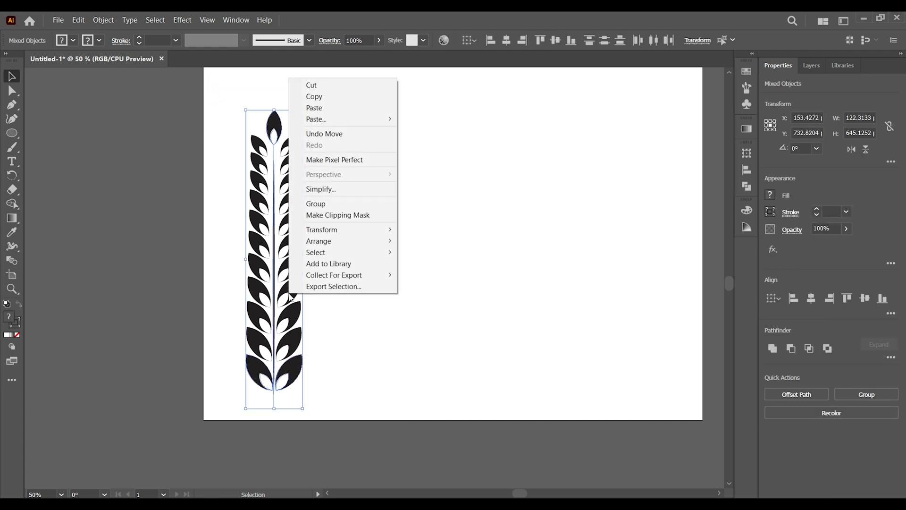
pyautogui.click(348, 231)
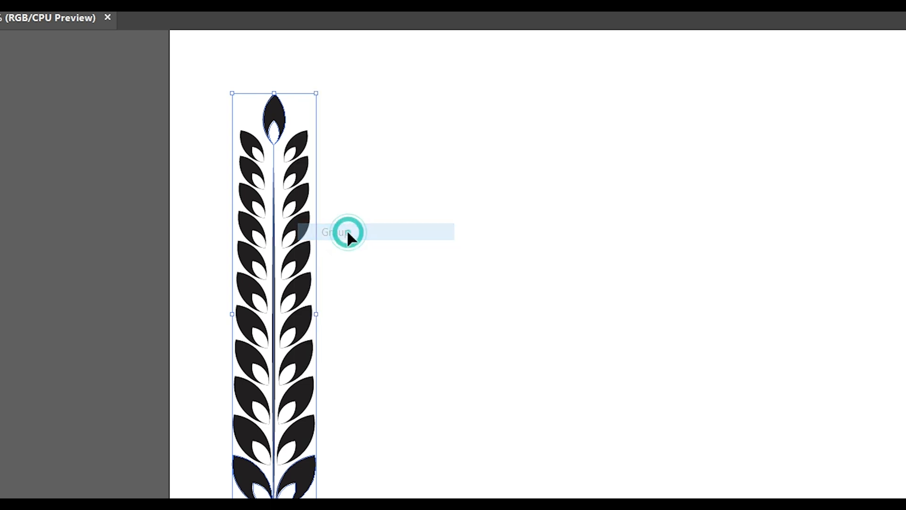
pyautogui.click(421, 260)
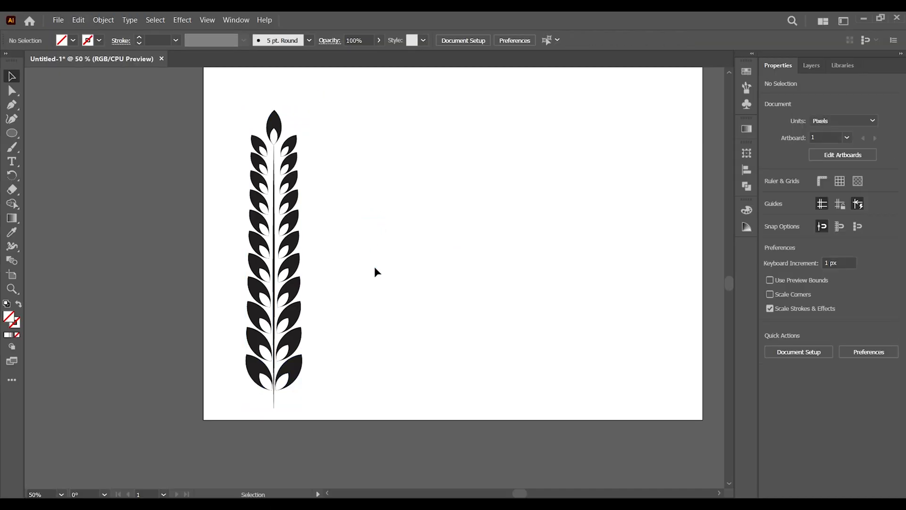
# - Create a new Art Brush from the grouped wheat stalk using the default brush options
pyautogui.hotkey('ctrl', '-')
pyautogui.hotkey('ctrl', '-')
pyautogui.moveTo(375, 267); pyautogui.dragTo(300, 299)
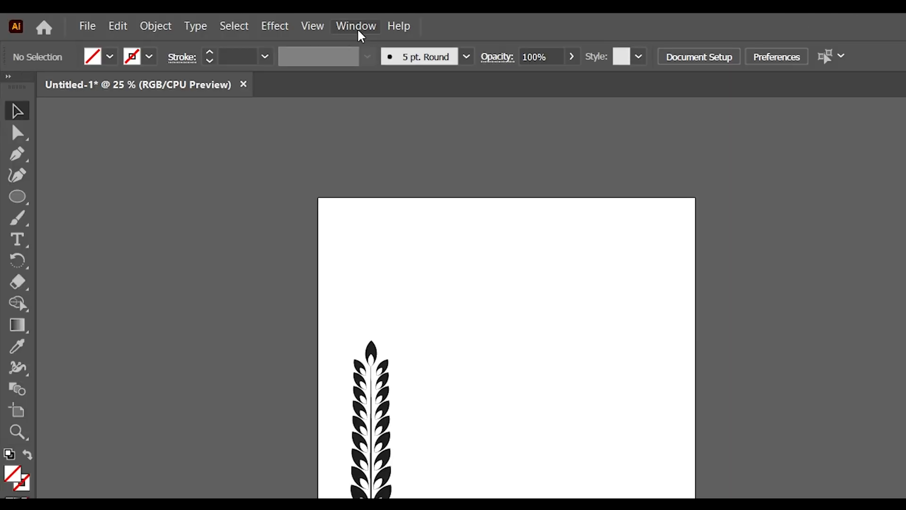
pyautogui.click(237, 19)
pyautogui.click(420, 299)
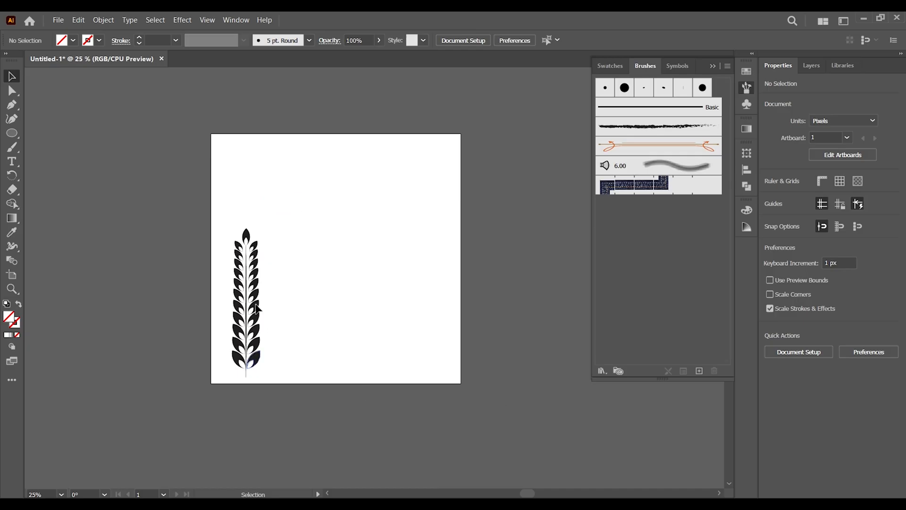
pyautogui.moveTo(257, 309)
pyautogui.mouseDown()
pyautogui.moveTo(602, 269)
pyautogui.moveTo(666, 270)
pyautogui.mouseUp()
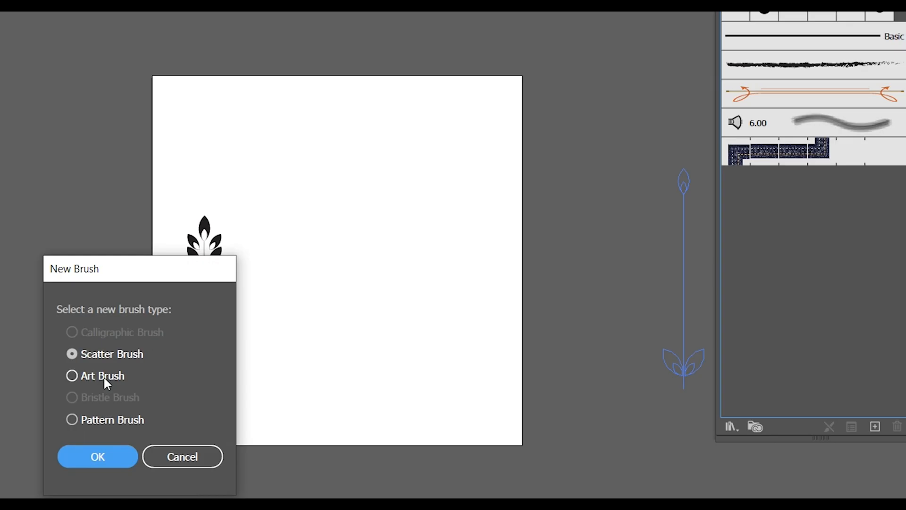
pyautogui.click(105, 381)
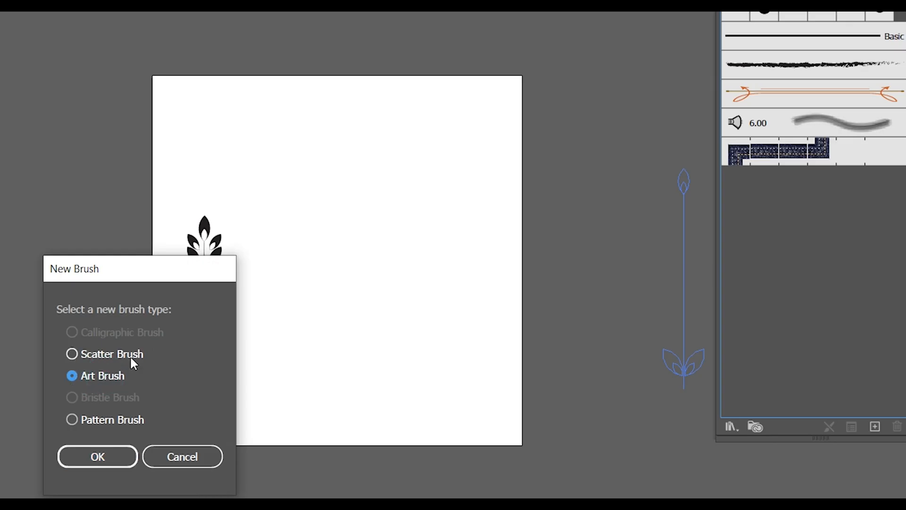
pyautogui.click(115, 454)
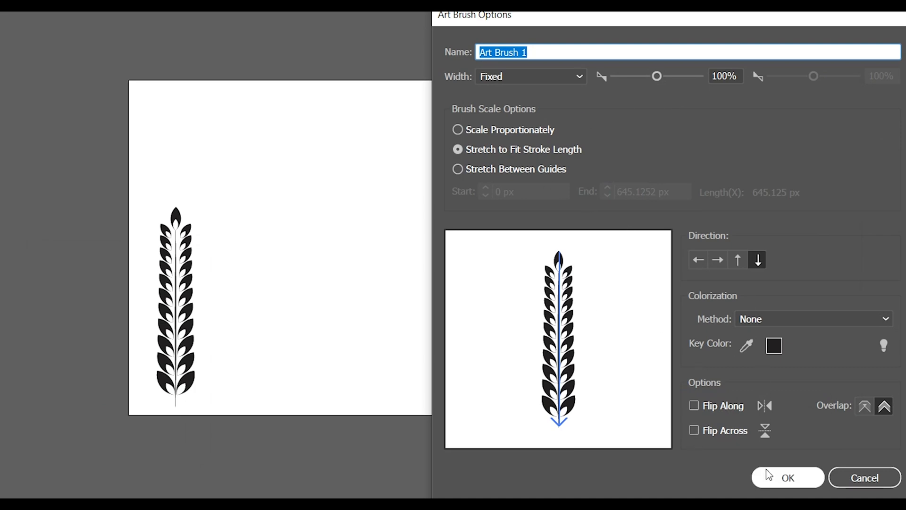
pyautogui.click(772, 482)
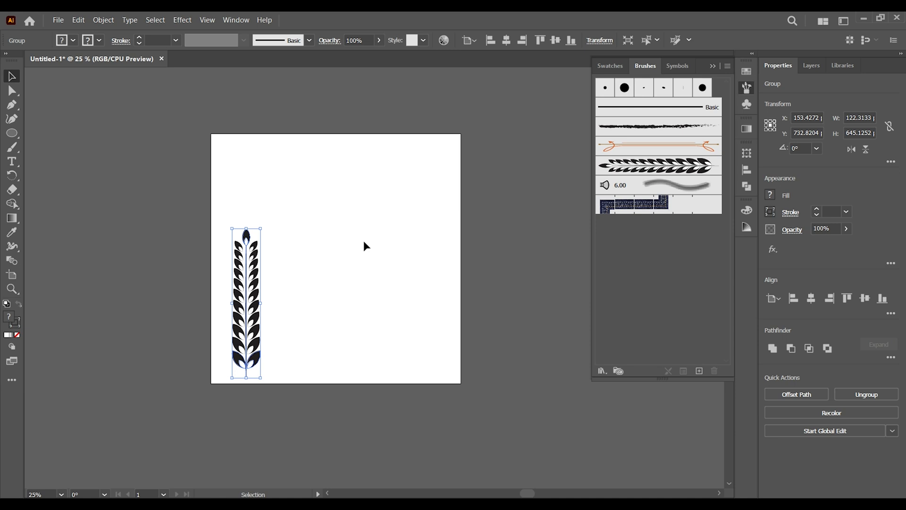
# - Move the original wheat stalk off the artboard to the left
pyautogui.click(362, 241)
pyautogui.moveTo(287, 219); pyautogui.dragTo(198, 389)
pyautogui.moveTo(255, 319); pyautogui.dragTo(143, 283)
pyautogui.click(189, 330)
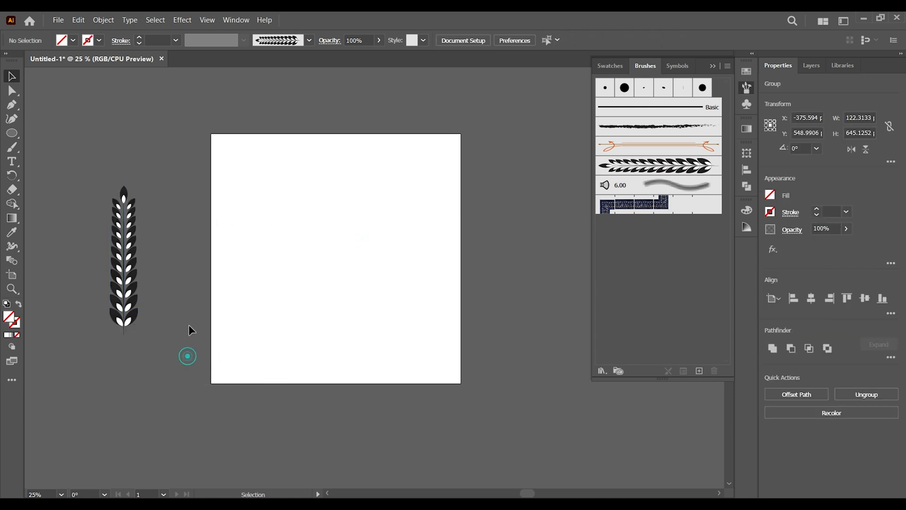
# - Draw a circle about 617 × 617 px on the artboard with the Ellipse tool
pyautogui.click(14, 135)
pyautogui.rightClick(14, 134)
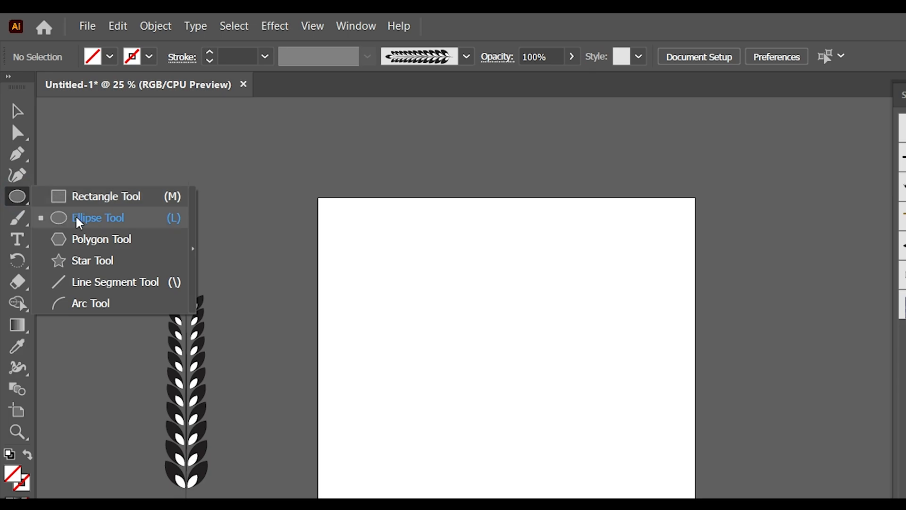
pyautogui.click(78, 219)
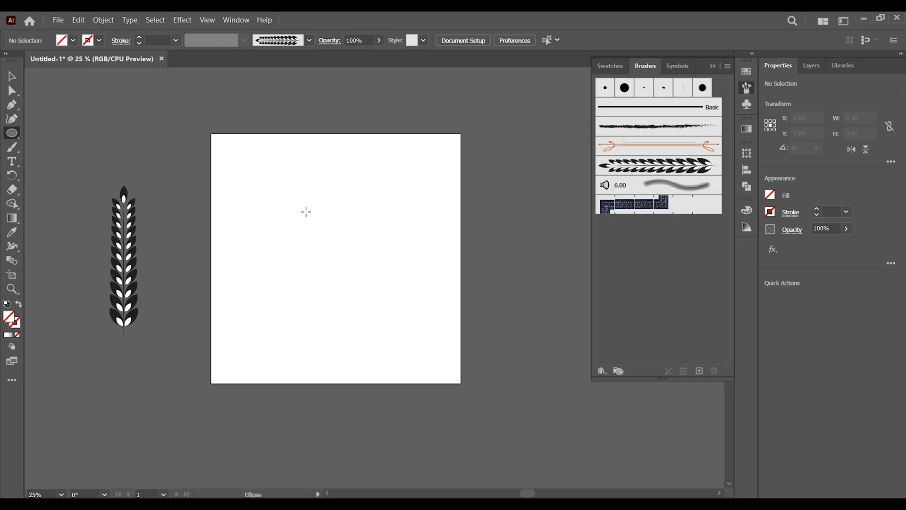
pyautogui.moveTo(457, 316); pyautogui.dragTo(505, 376)
pyautogui.moveTo(334, 253); pyautogui.dragTo(354, 283)
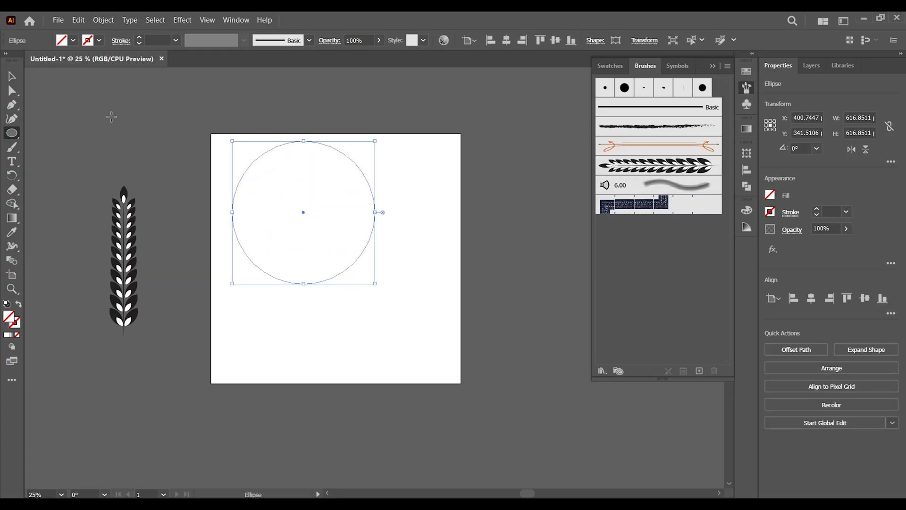
pyautogui.click(18, 78)
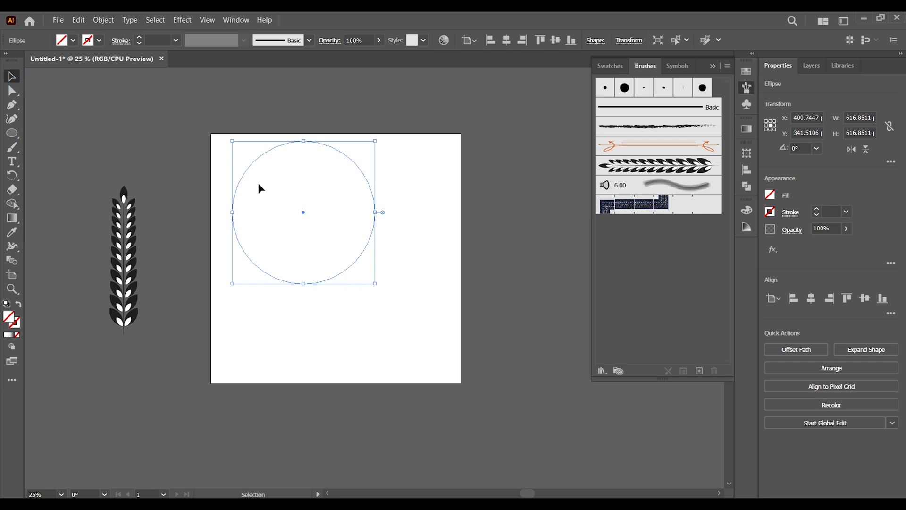
# - Centre the circle on the artboard and give it a black stroke with no fill
pyautogui.moveTo(304, 216); pyautogui.dragTo(331, 265)
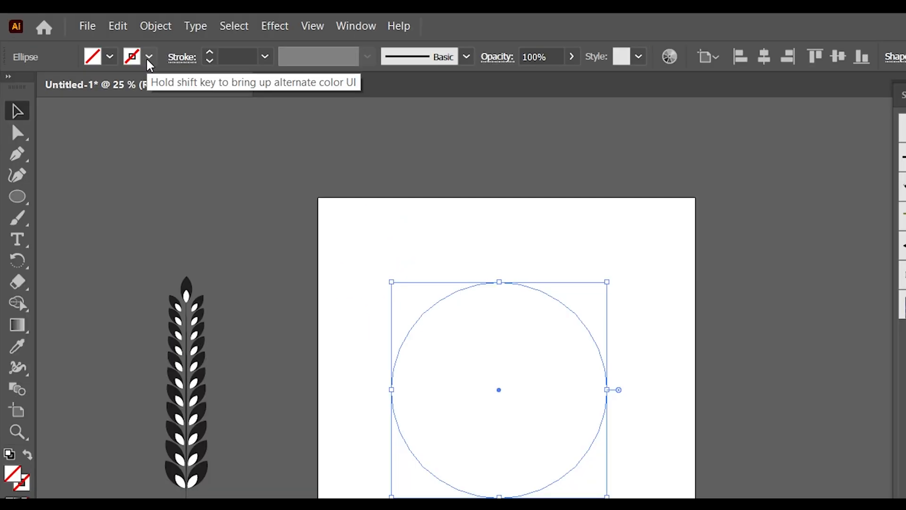
pyautogui.click(149, 57)
pyautogui.click(56, 92)
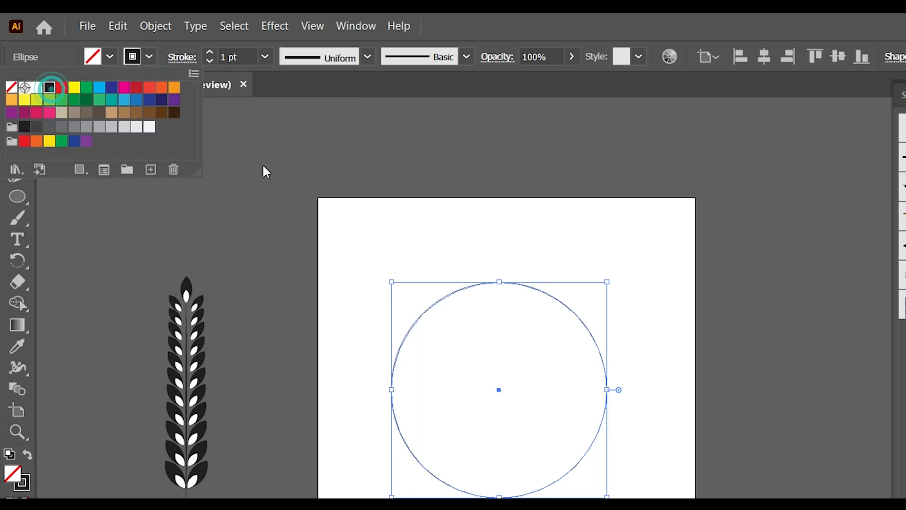
pyautogui.click(360, 184)
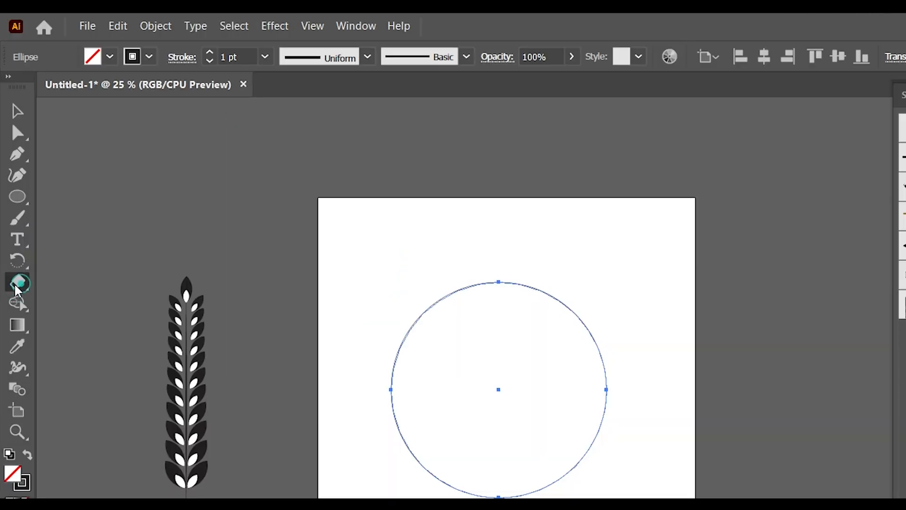
# - Cut the circle at its top and bottom anchors with the Scissors tool and delete the left half
pyautogui.moveTo(12, 189); pyautogui.dragTo(38, 203)
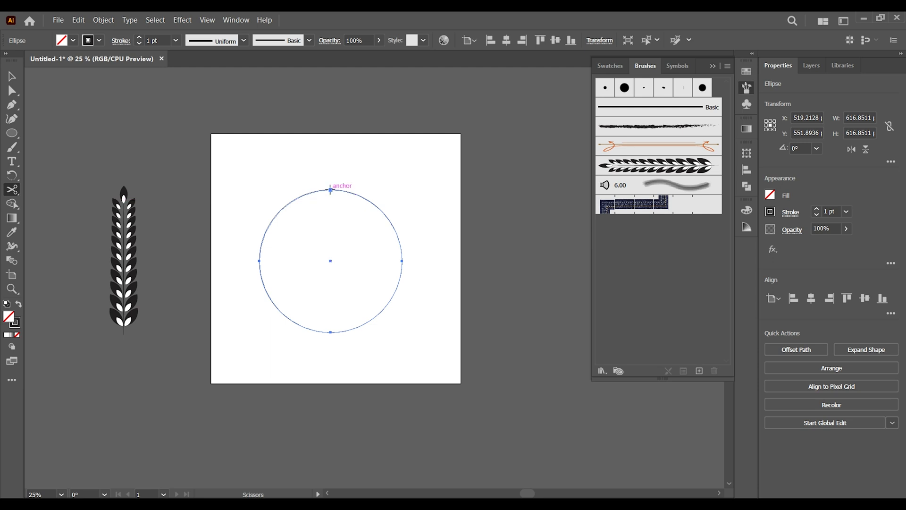
pyautogui.click(330, 189)
pyautogui.click(331, 333)
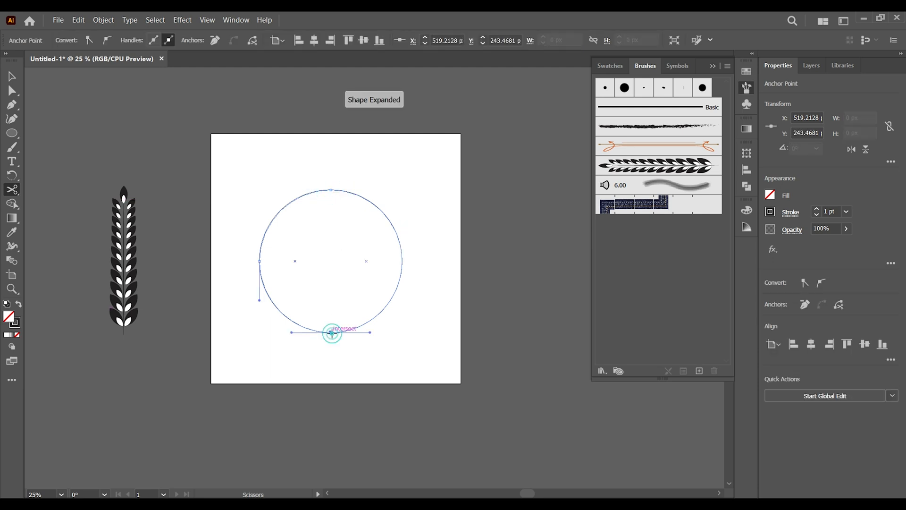
pyautogui.press('v')
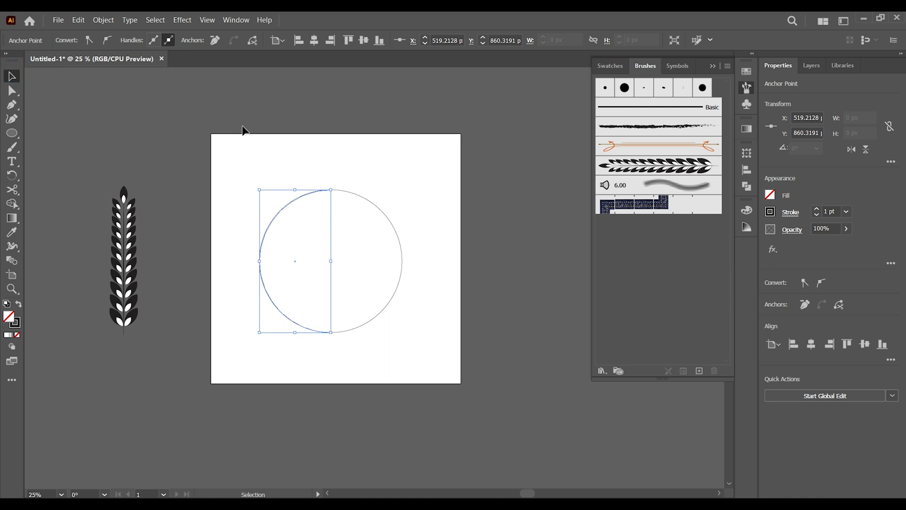
pyautogui.press('Delete')
pyautogui.press('Delete')
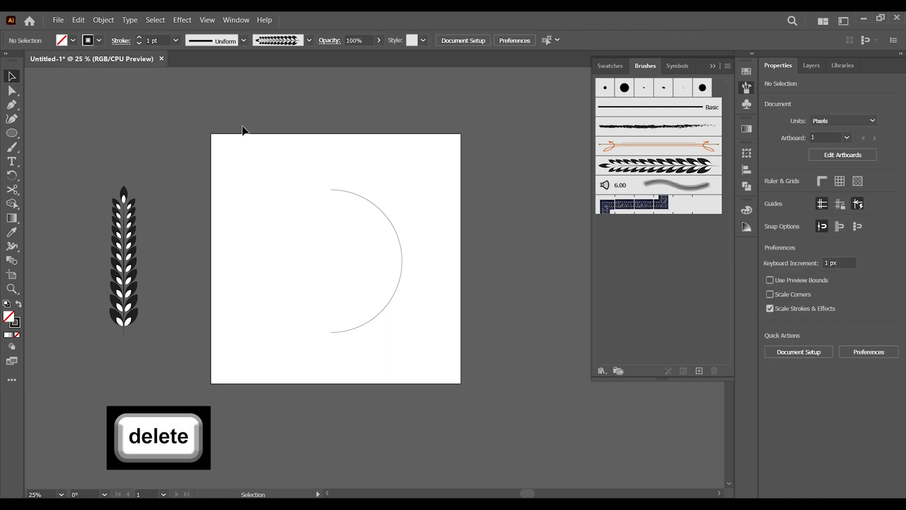
# - Apply the wheat art brush to the remaining right semicircle arc
pyautogui.moveTo(312, 164); pyautogui.dragTo(403, 378)
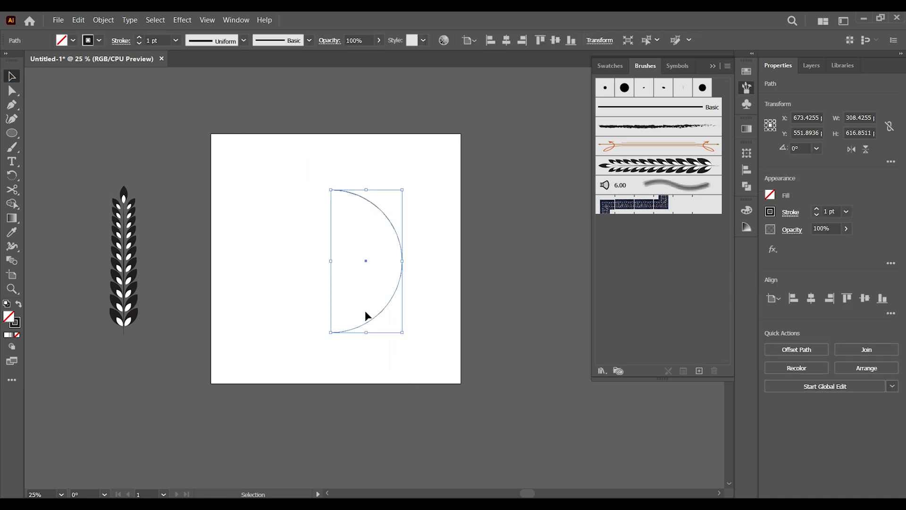
pyautogui.click(623, 168)
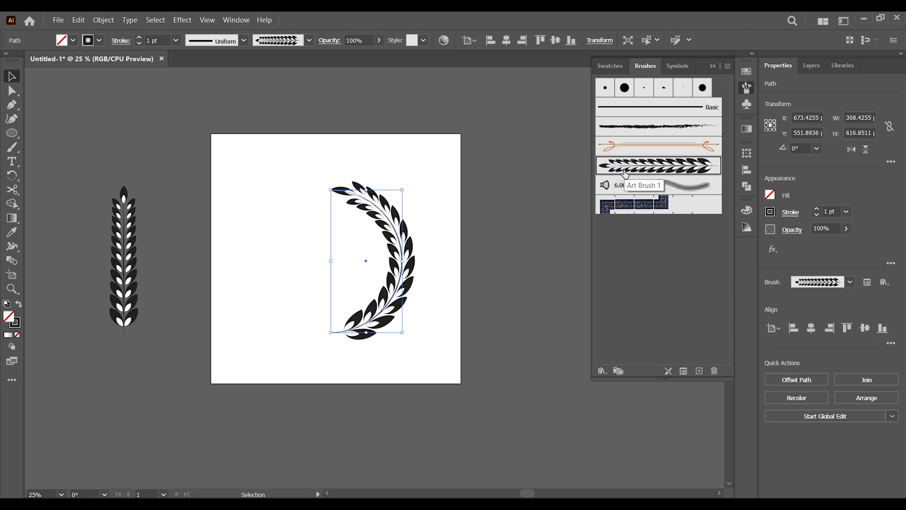
pyautogui.click(265, 282)
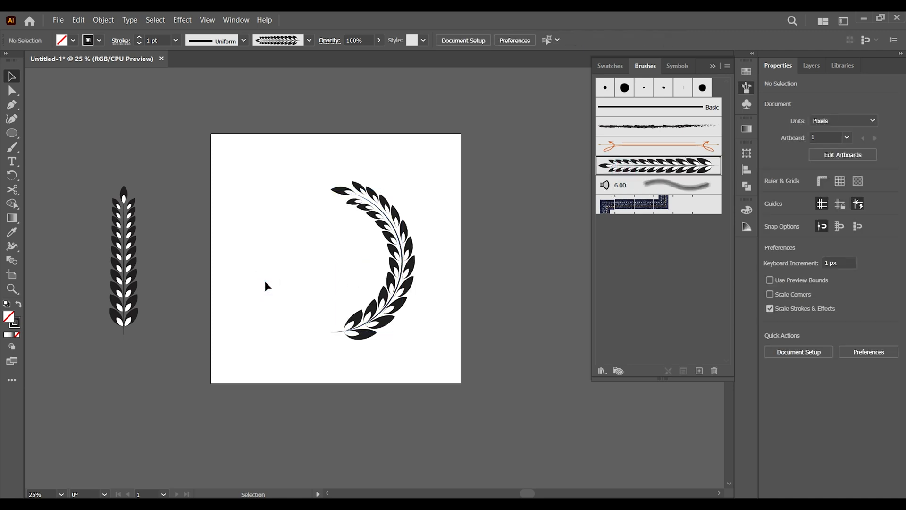
pyautogui.click(410, 253)
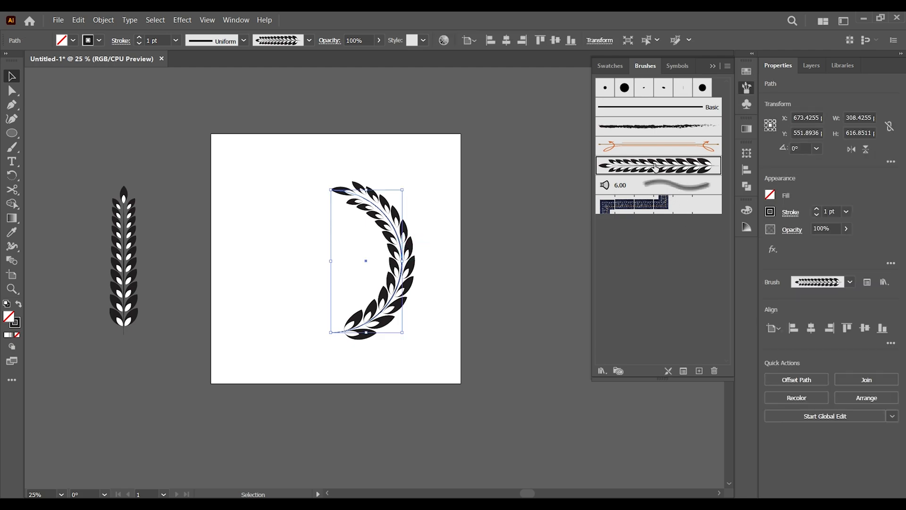
# - Set the wheat art brush's width to 110% and apply the change to the existing brushed stroke
pyautogui.doubleClick(656, 168)
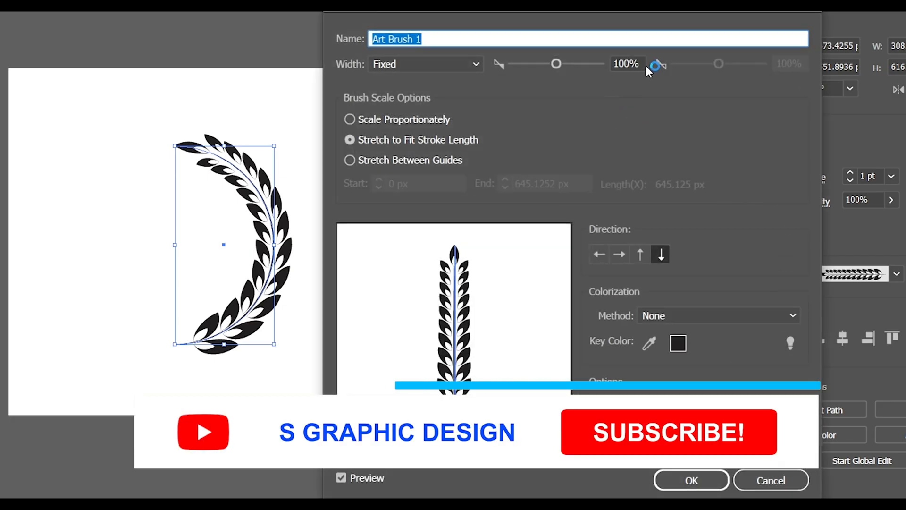
pyautogui.moveTo(557, 64); pyautogui.dragTo(555, 64)
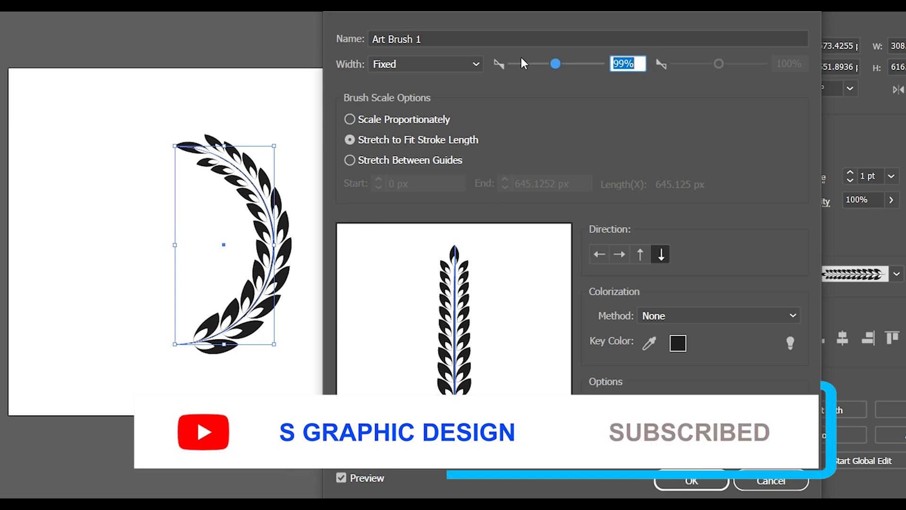
pyautogui.press('Down')
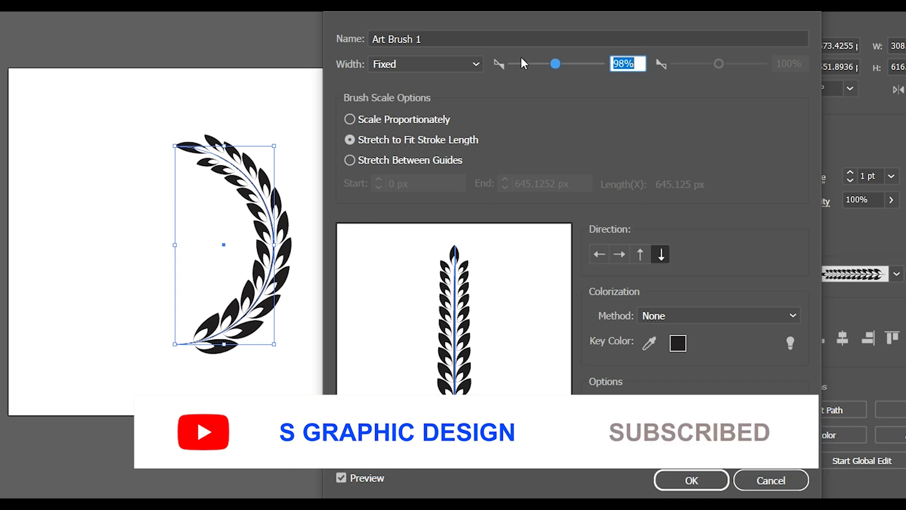
pyautogui.press('Up')
pyautogui.press('Up')
pyautogui.press('Up')
pyautogui.press('Up')
pyautogui.press('Up')
pyautogui.press('Up')
pyautogui.press('Up')
pyautogui.press('Up')
pyautogui.press('Up')
pyautogui.press('Up')
pyautogui.press('Up')
pyautogui.press('Up')
pyautogui.press('Up')
pyautogui.press('Up')
pyautogui.press('Up')
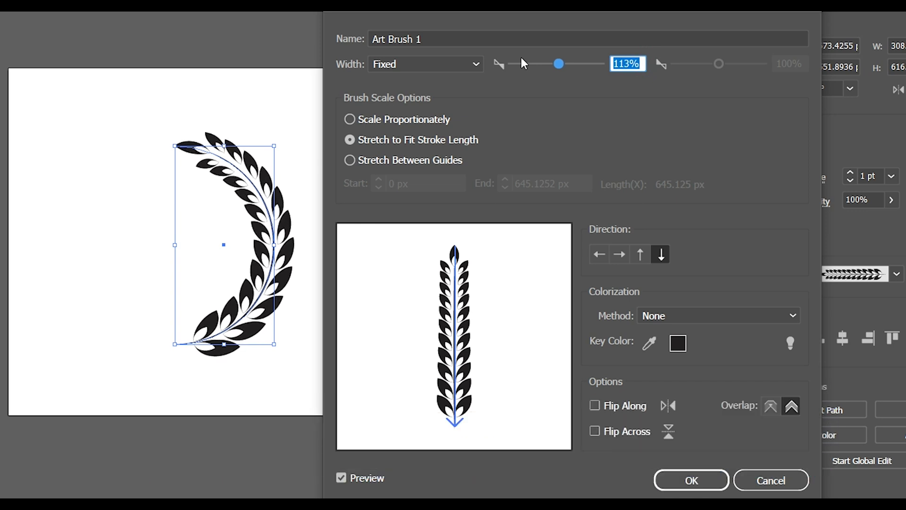
pyautogui.press('Down')
pyautogui.press('Down')
pyautogui.press('Down')
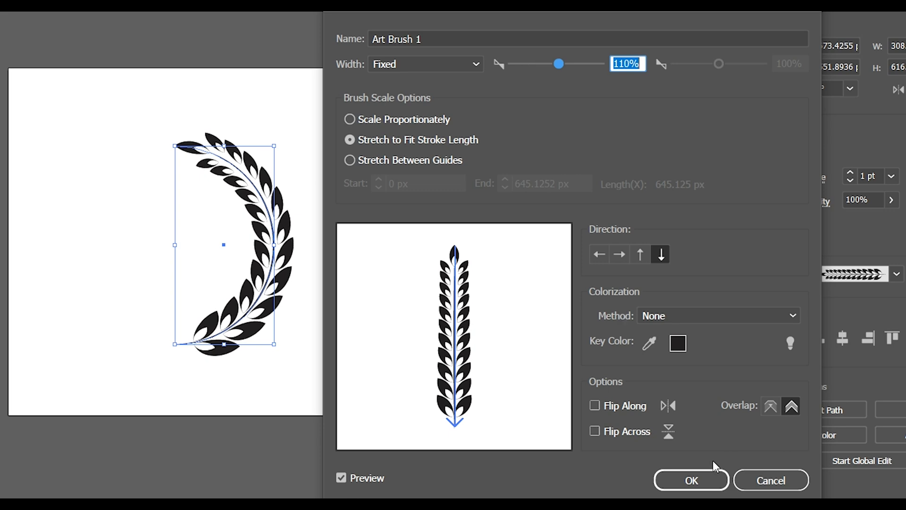
pyautogui.click(690, 480)
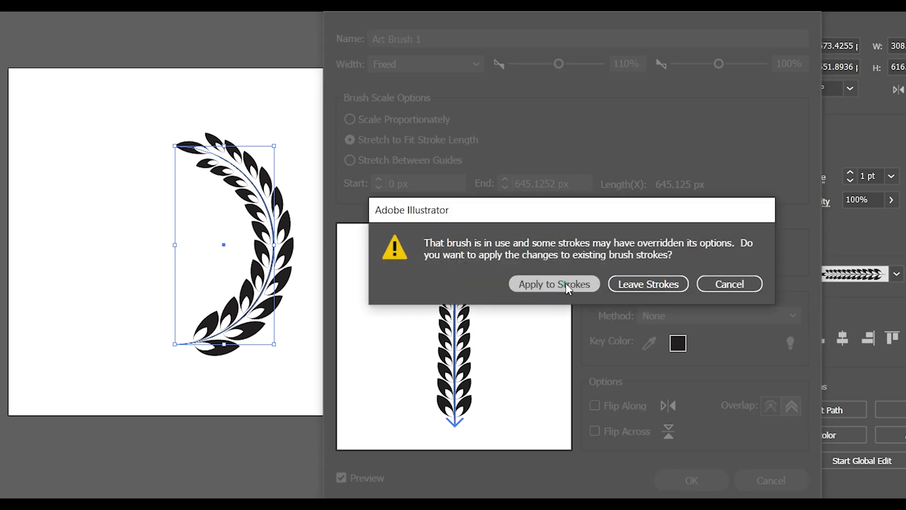
pyautogui.click(566, 283)
pyautogui.click(256, 393)
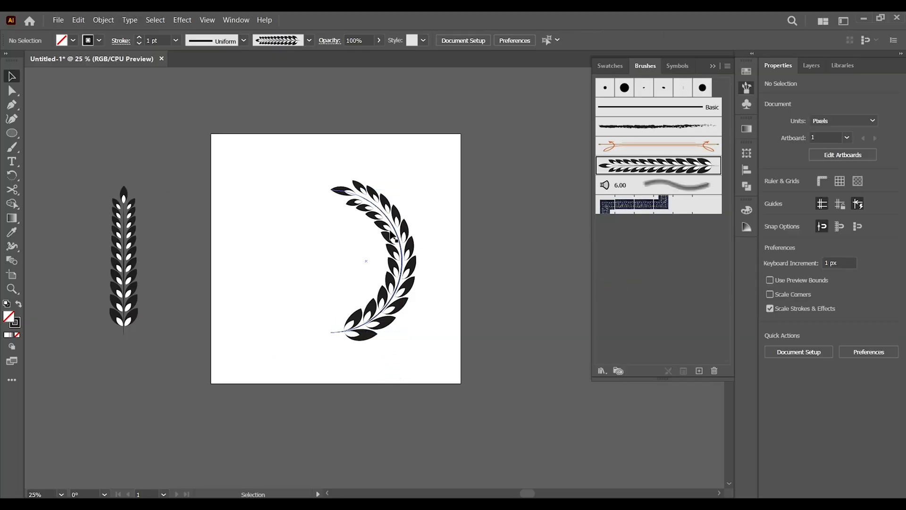
# - Reflect a copy of the brushed arc across the vertical axis and move it left to form the wreath's opposite side
pyautogui.click(401, 233)
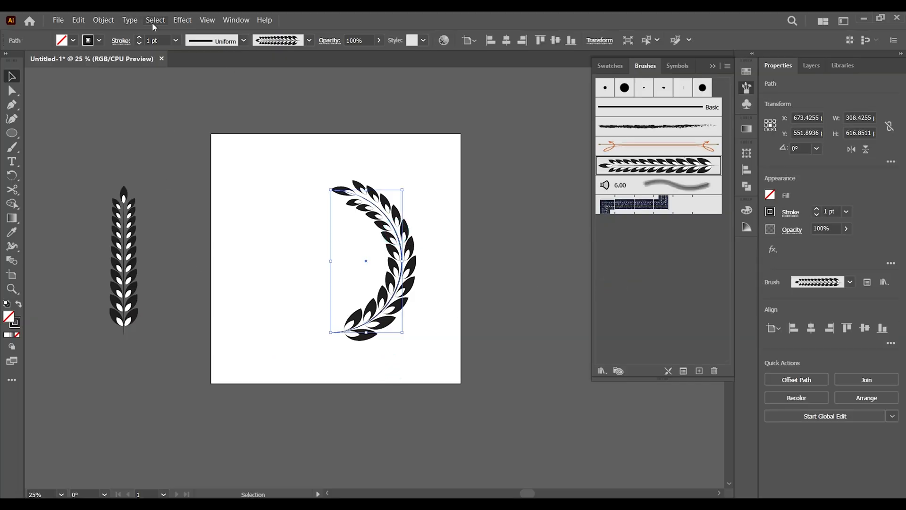
pyautogui.click(99, 20)
pyautogui.moveTo(148, 45)
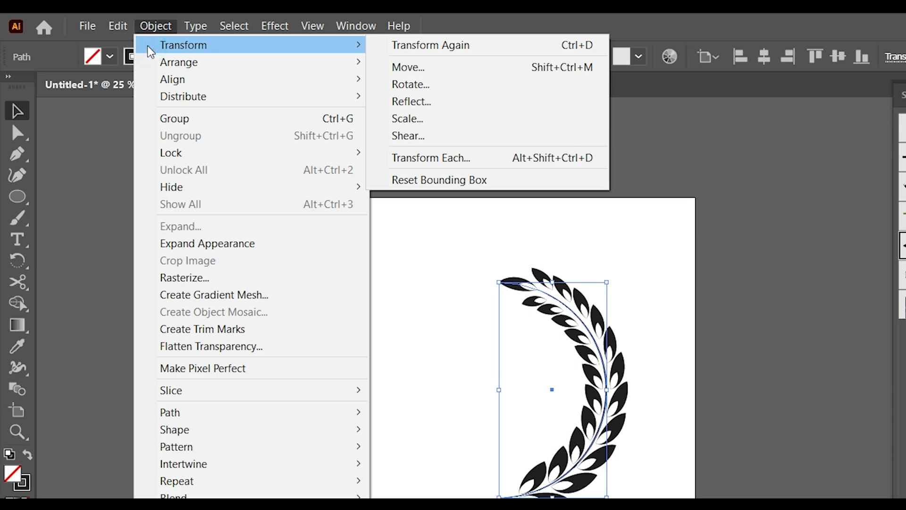
pyautogui.click(475, 108)
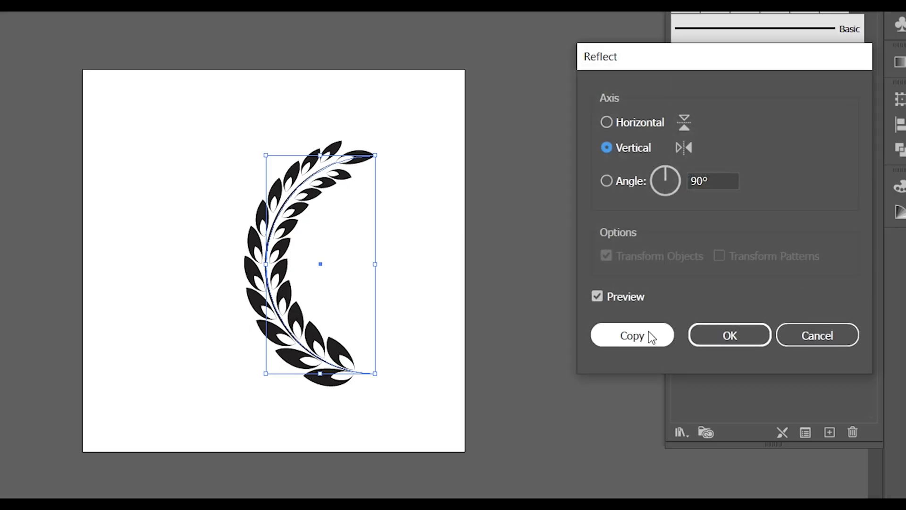
pyautogui.click(649, 333)
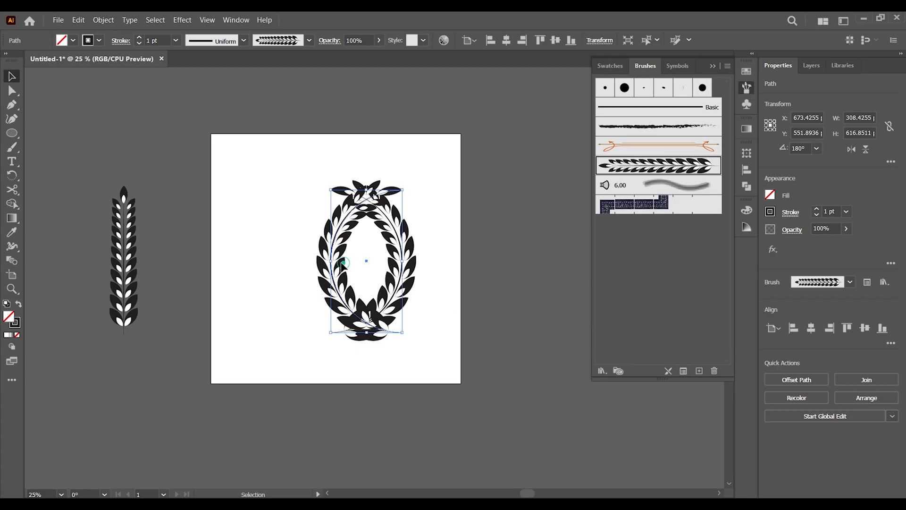
pyautogui.moveTo(343, 263); pyautogui.dragTo(286, 274)
pyautogui.click(427, 333)
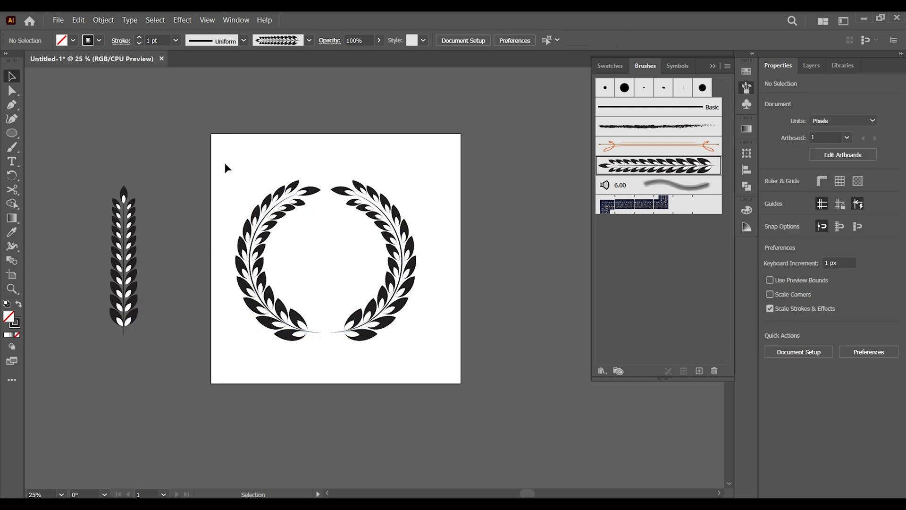
# - Select both brushed arcs and expand their appearance into outlined shapes
pyautogui.moveTo(224, 153); pyautogui.dragTo(473, 378)
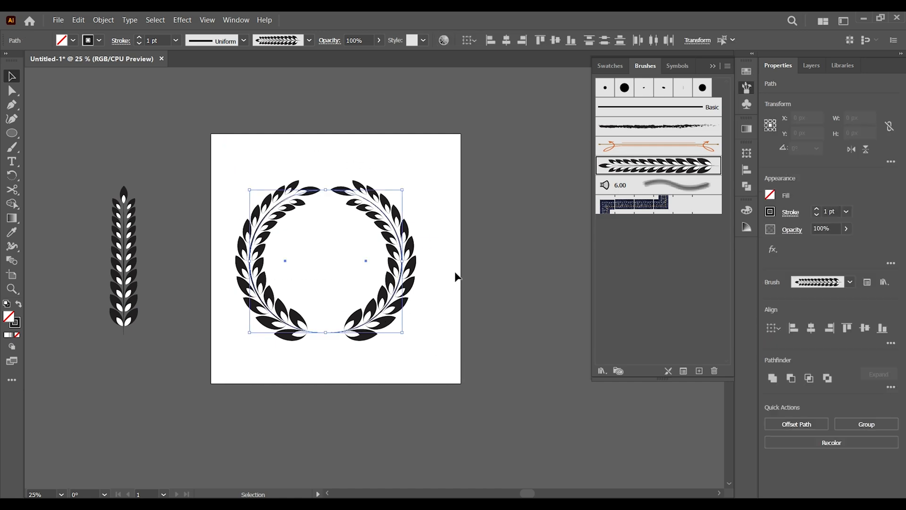
pyautogui.click(103, 20)
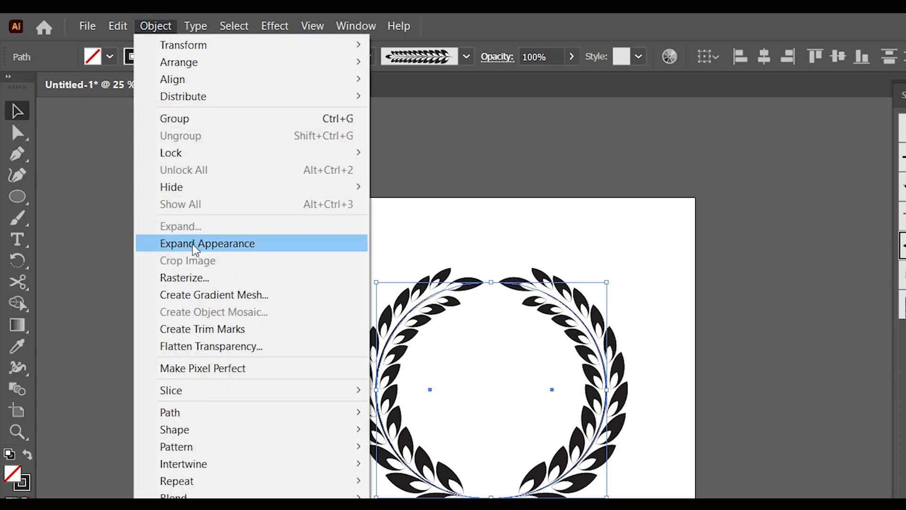
pyautogui.click(203, 241)
pyautogui.click(354, 364)
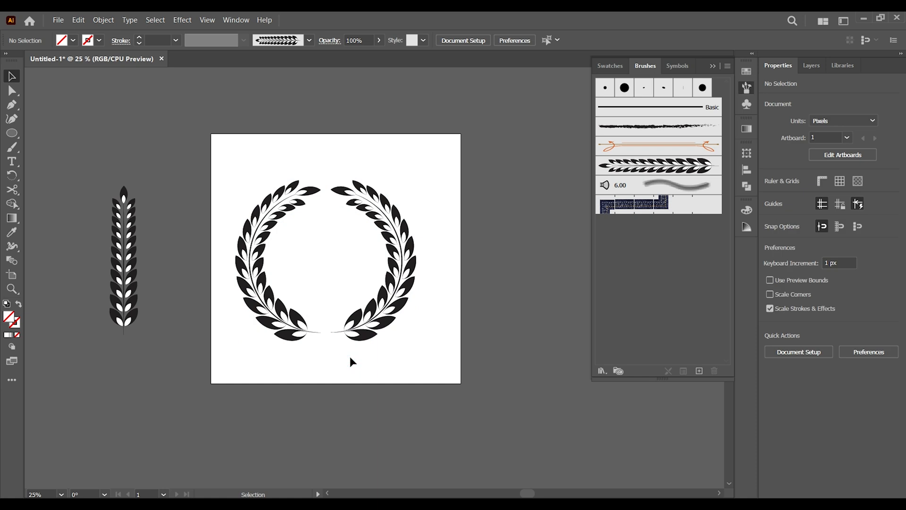
# - Draw a star about 170 × 161 px in the middle of the wreath with the Star tool
pyautogui.press('z')
pyautogui.click(331, 293)
pyautogui.click(355, 279)
pyautogui.moveTo(409, 247); pyautogui.dragTo(423, 287)
pyautogui.click(12, 75)
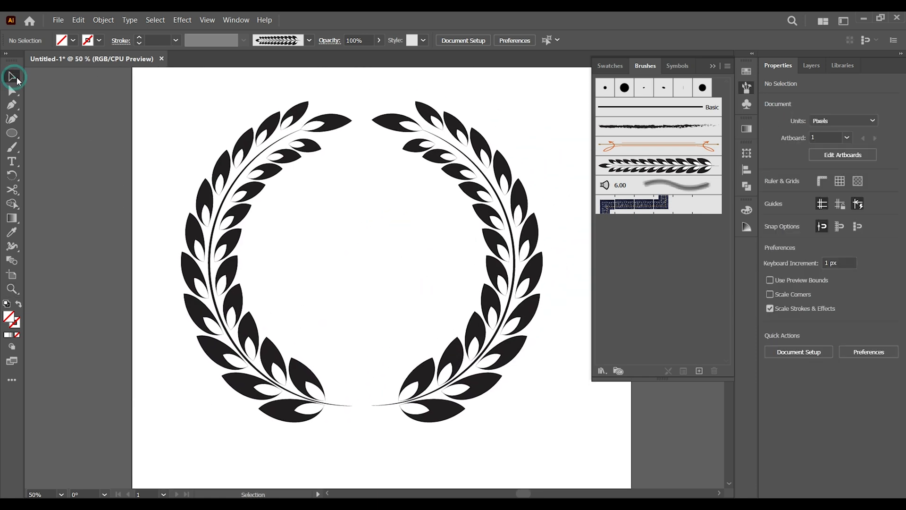
pyautogui.click(12, 133)
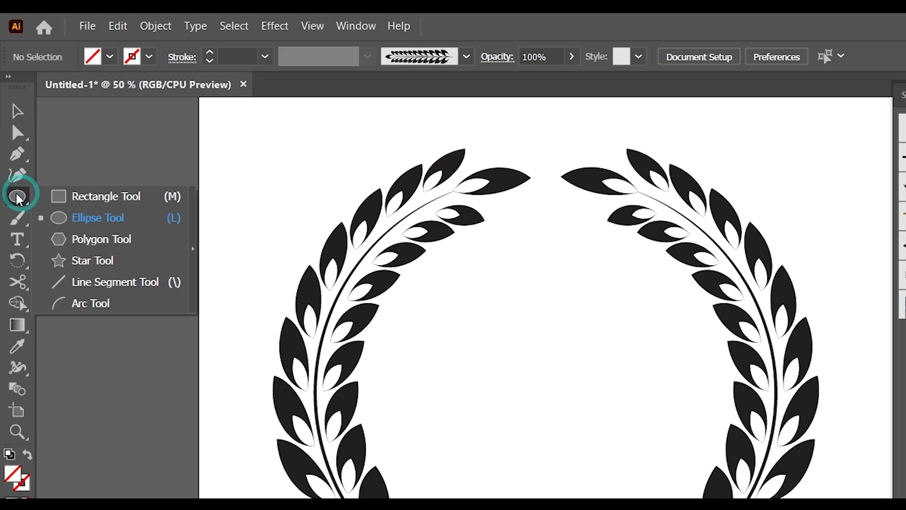
pyautogui.click(95, 261)
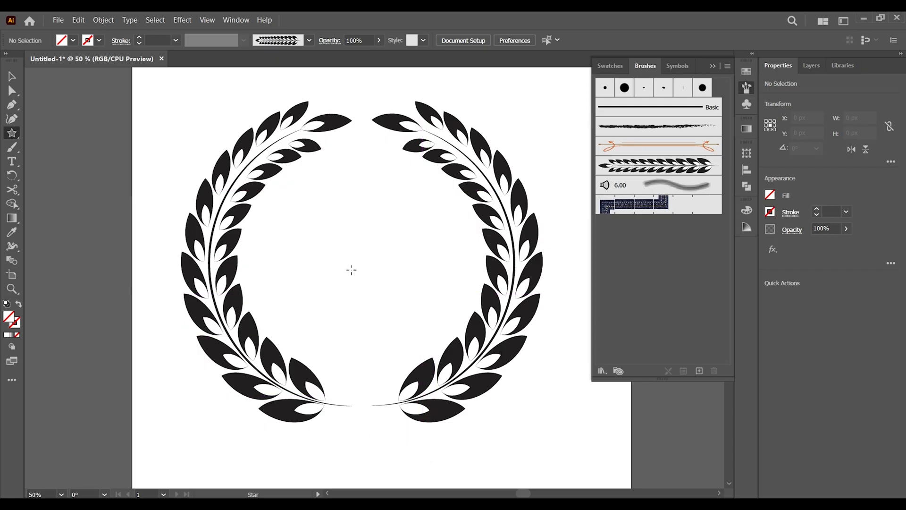
pyautogui.moveTo(346, 264); pyautogui.dragTo(371, 296)
pyautogui.click(12, 76)
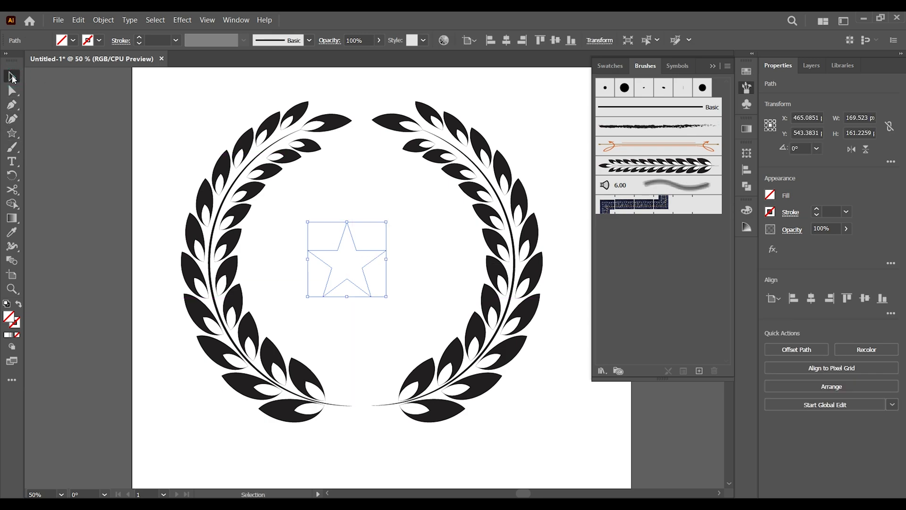
# - Fill the star with black
pyautogui.click(73, 39)
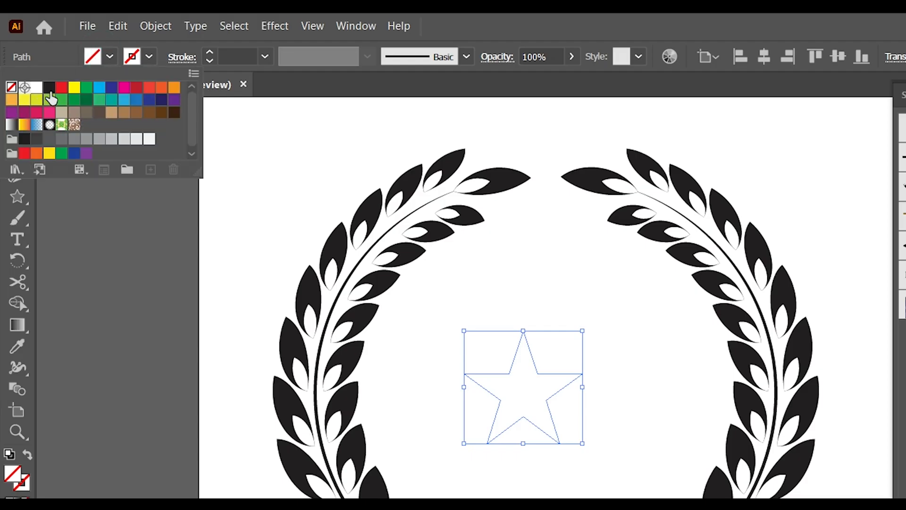
pyautogui.click(32, 60)
pyautogui.click(277, 149)
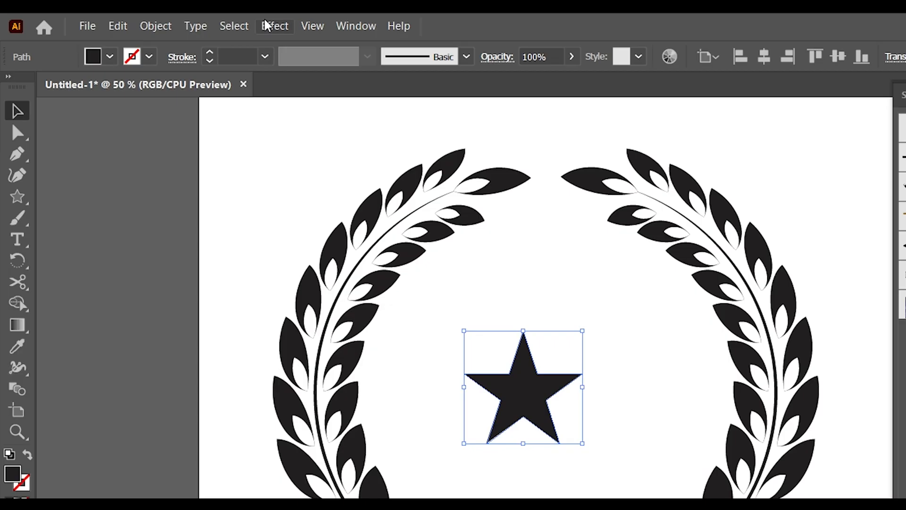
# - Apply a Pucker & Bloat effect to the star, bloating it into a five-petal flower shape
pyautogui.click(266, 26)
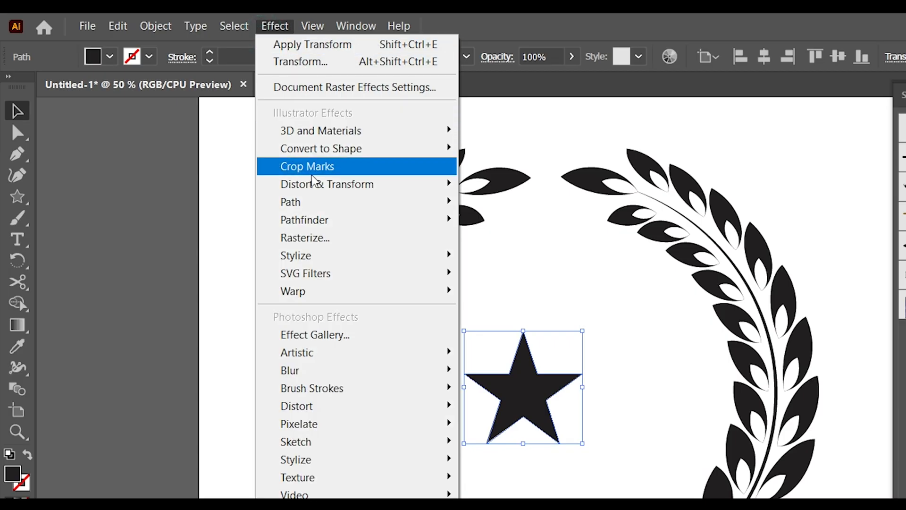
pyautogui.moveTo(312, 184)
pyautogui.click(518, 201)
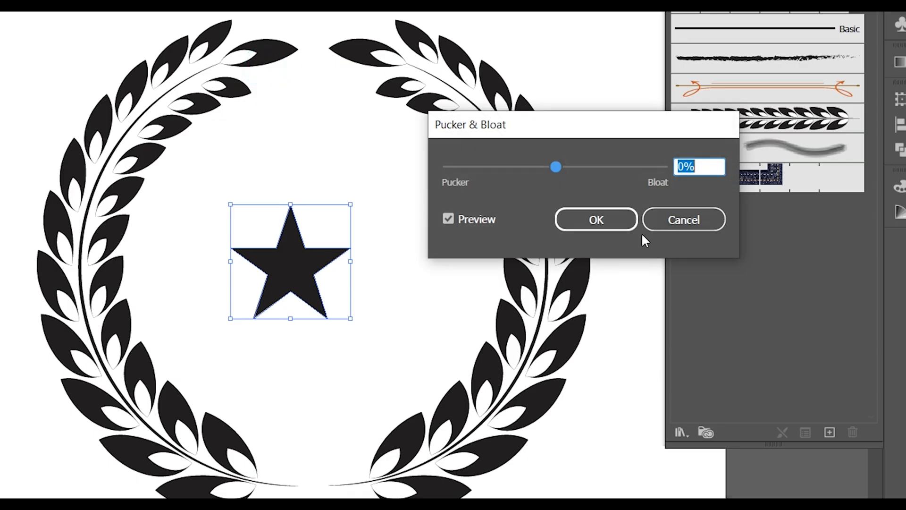
pyautogui.moveTo(559, 169); pyautogui.dragTo(585, 166)
pyautogui.click(596, 220)
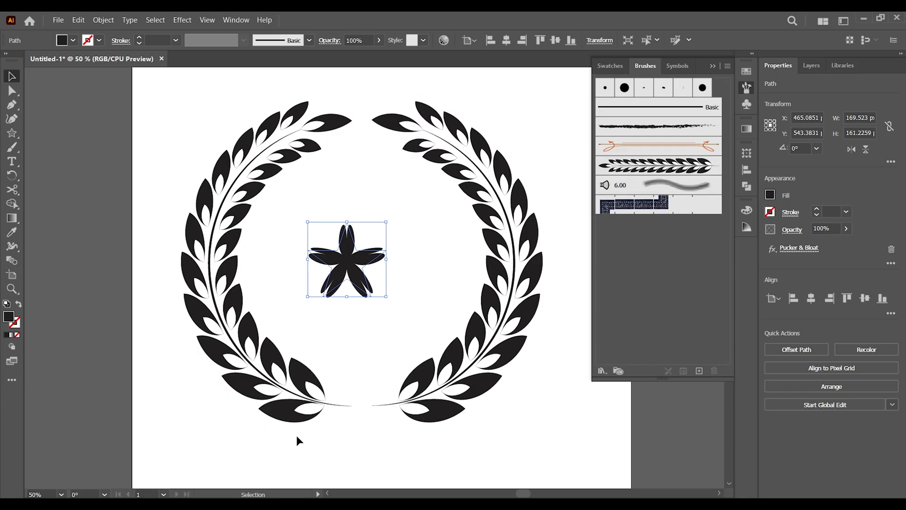
# - Move the flower shape down into the gap at the bottom of the wreath
pyautogui.click(283, 495)
pyautogui.click(347, 234)
pyautogui.moveTo(386, 224); pyautogui.dragTo(363, 402)
pyautogui.click(389, 436)
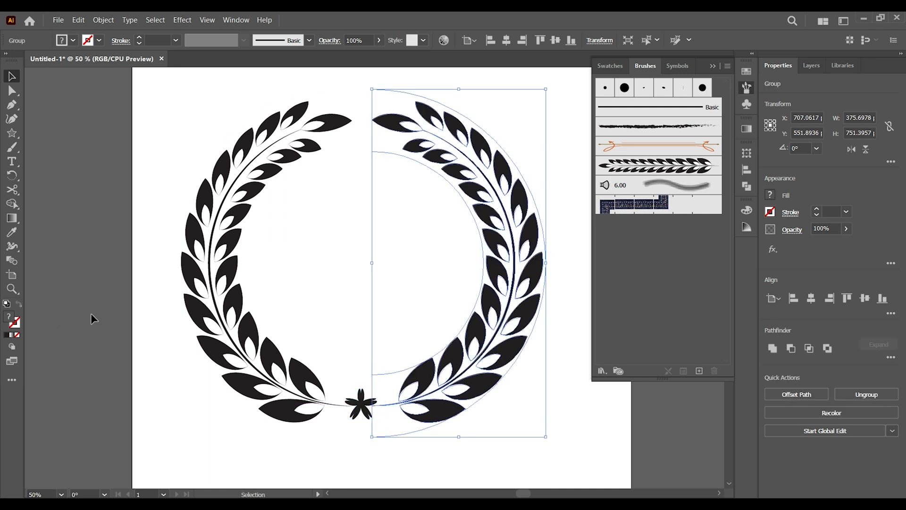
# - Group the wreath arcs and flower, then centre the group horizontally and vertically on the artboard
pyautogui.hotkey('ctrl', '-')
pyautogui.hotkey('ctrl', '-')
pyautogui.click(541, 306)
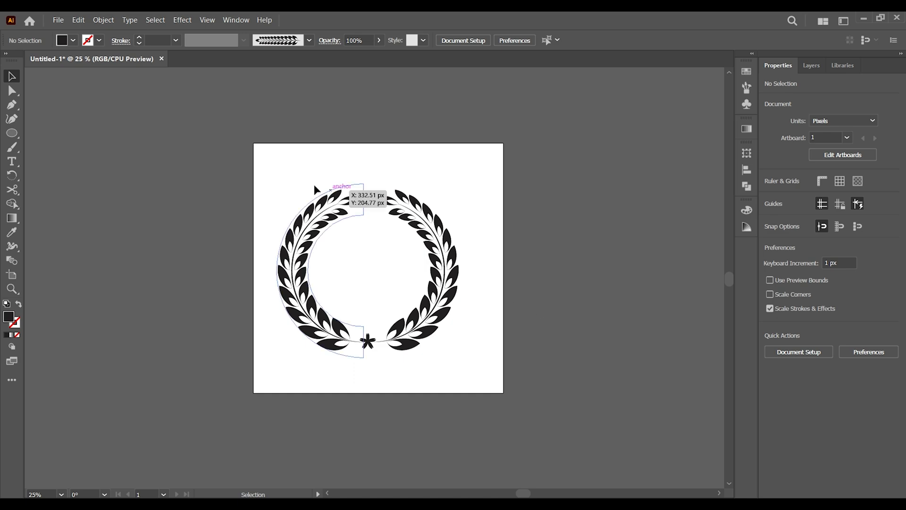
pyautogui.moveTo(269, 172); pyautogui.dragTo(472, 387)
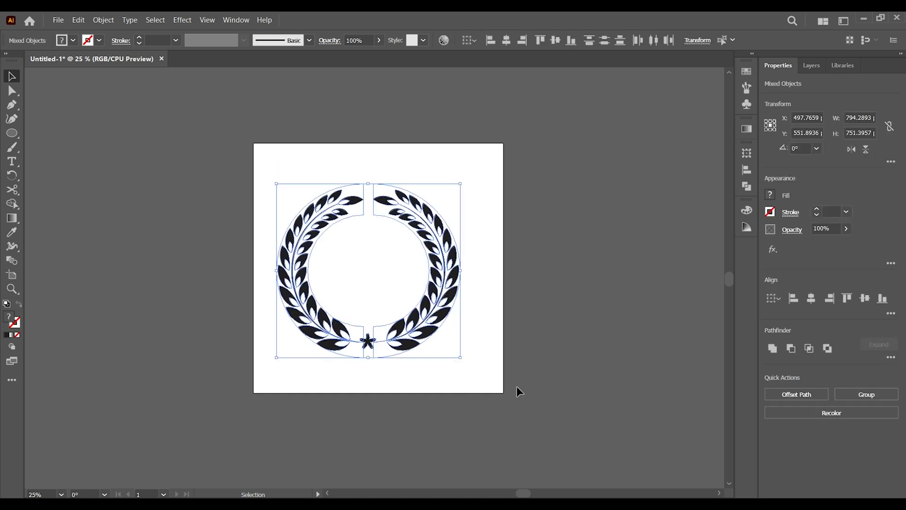
pyautogui.click(856, 395)
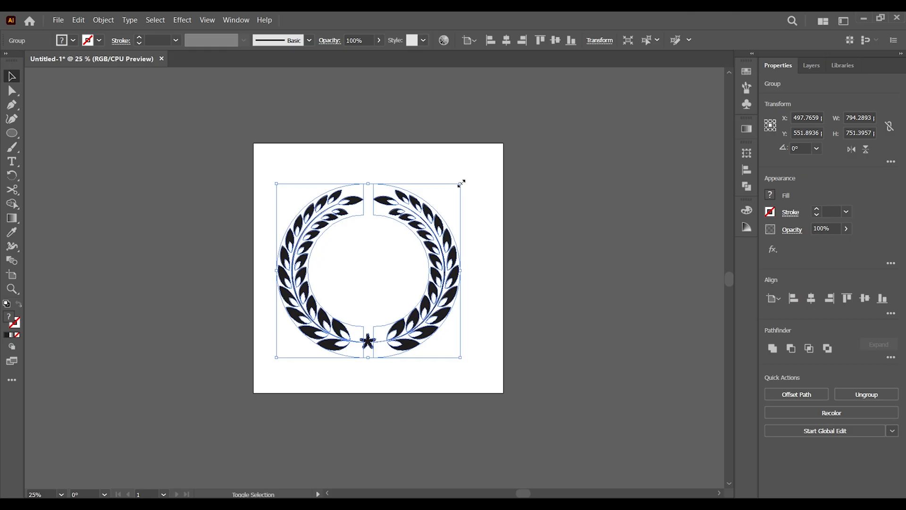
pyautogui.click(812, 298)
pyautogui.click(864, 298)
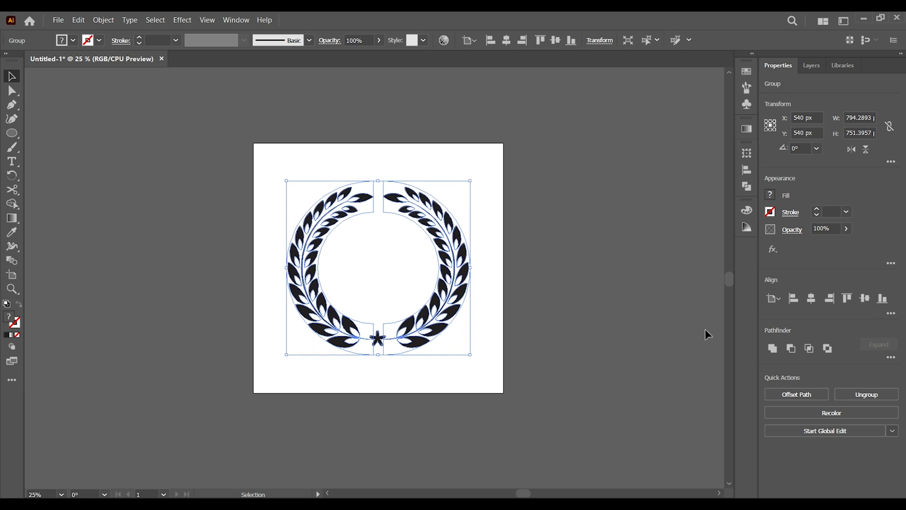
pyautogui.click(582, 378)
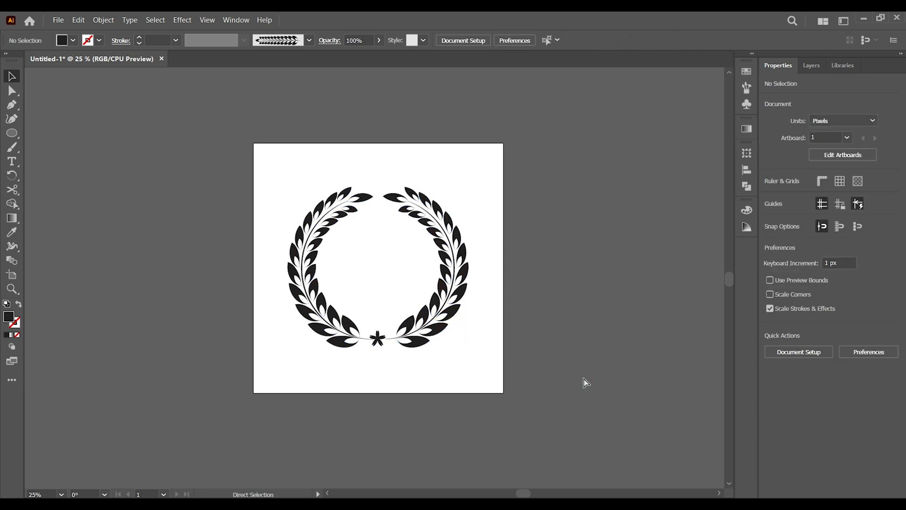
# - Add a letter S in the centre of the wreath with the Type tool and scale it to about 437 pt
pyautogui.hotkey('ctrl', '0')
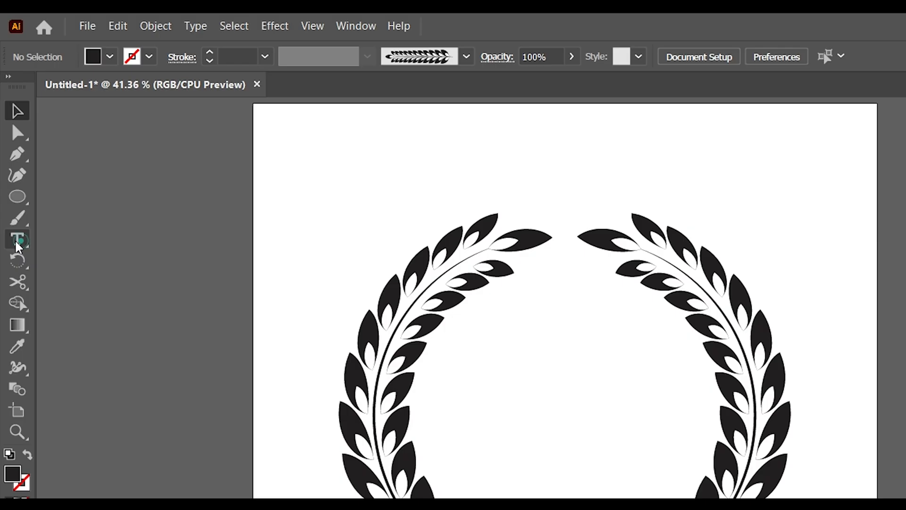
pyautogui.click(11, 161)
pyautogui.click(72, 241)
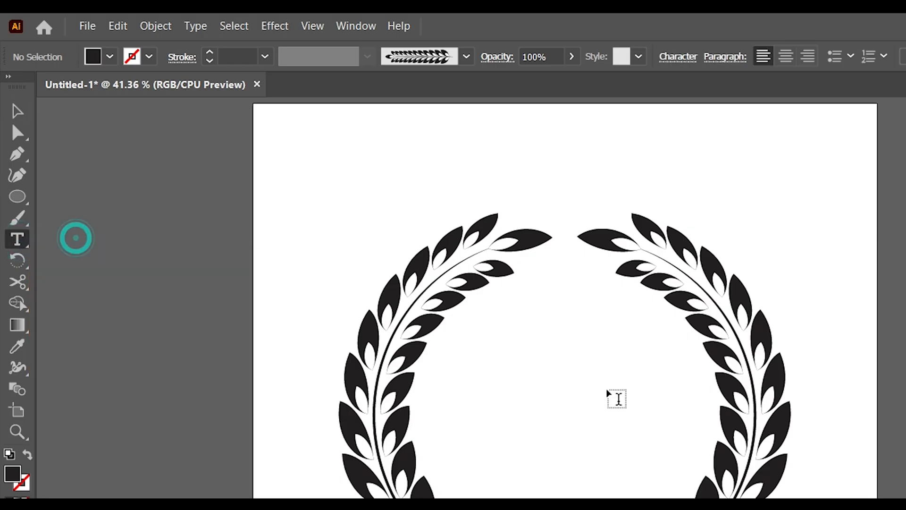
pyautogui.click(562, 419)
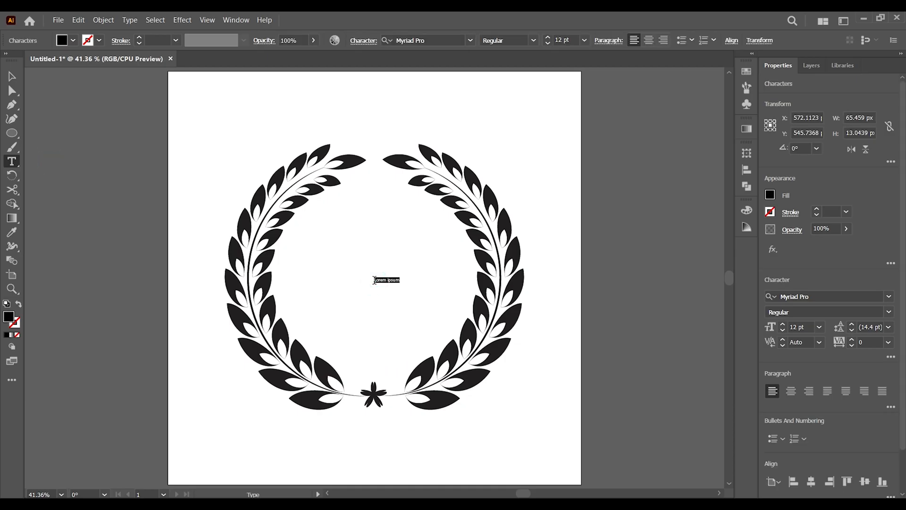
pyautogui.write('s')
pyautogui.press('Escape')
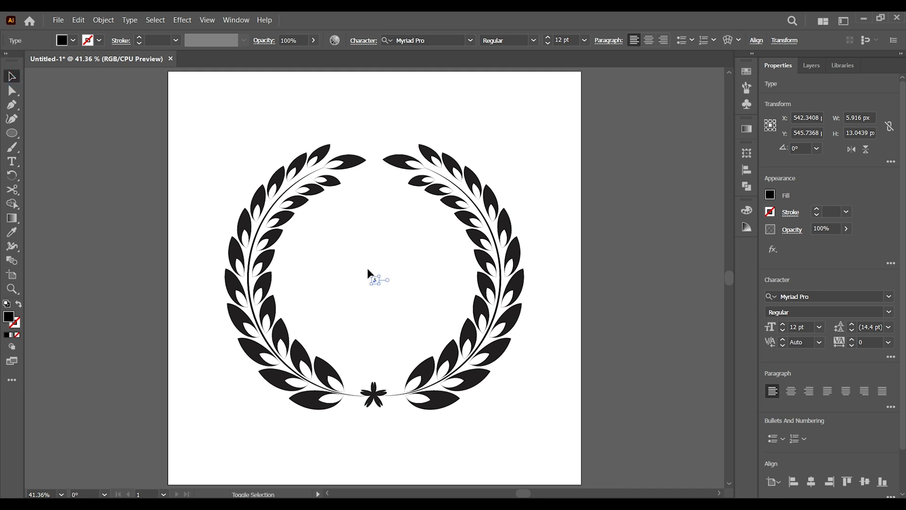
pyautogui.moveTo(381, 277); pyautogui.dragTo(517, 141)
pyautogui.click(586, 213)
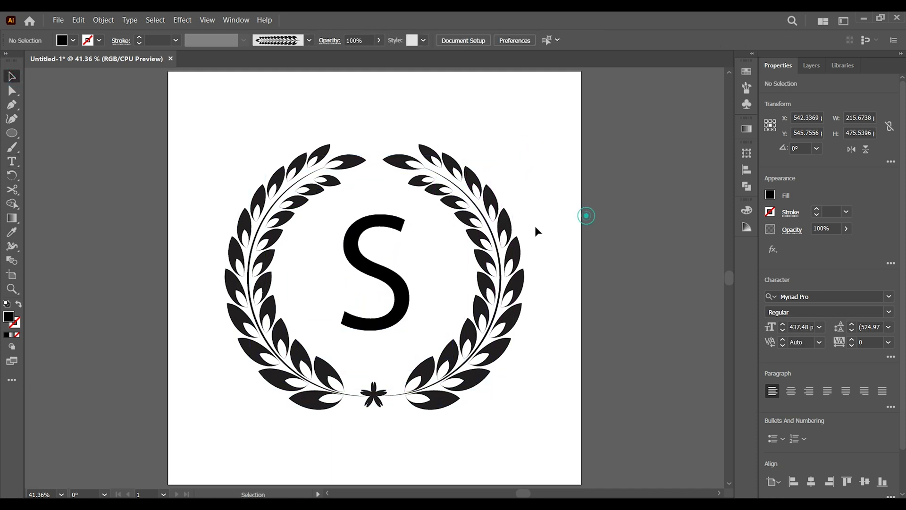
# - Change the letter S's font to Arial Narrow Bold
pyautogui.click(393, 286)
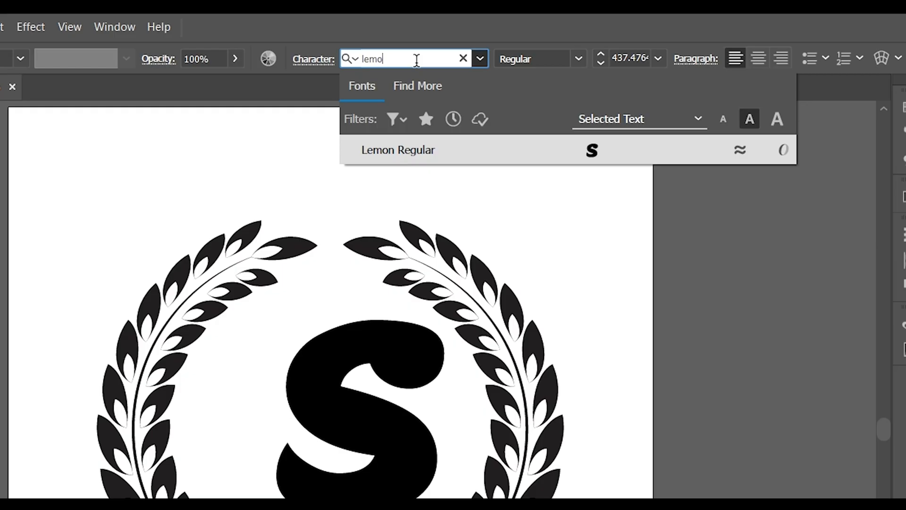
pyautogui.press('BackSpace')
pyautogui.press('BackSpace')
pyautogui.press('BackSpace')
pyautogui.press('BackSpace')
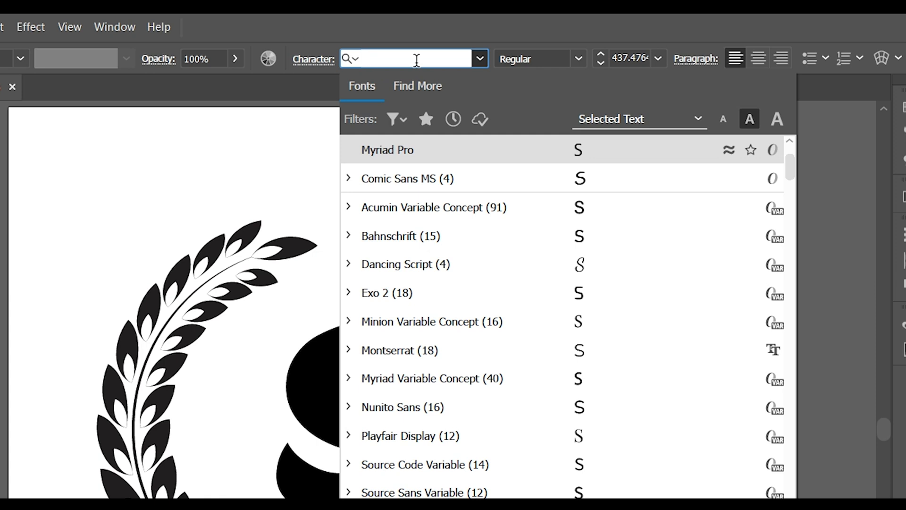
pyautogui.write('a')
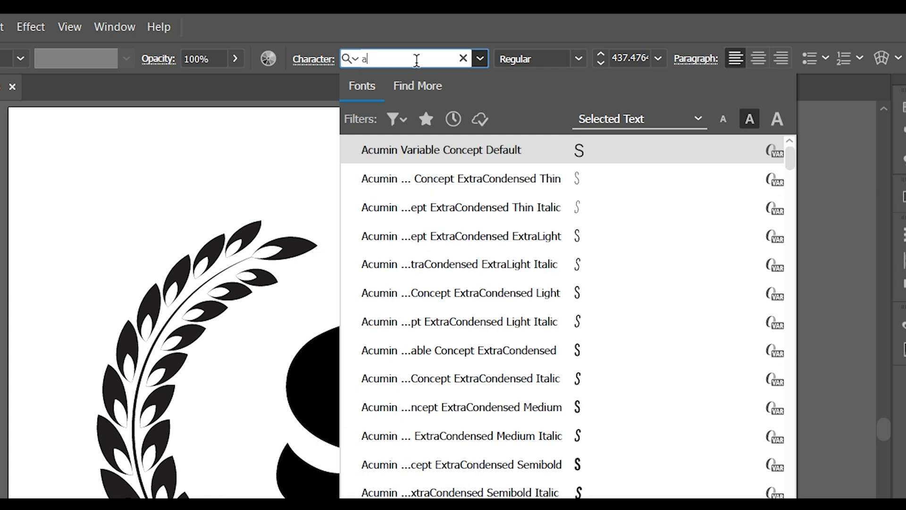
pyautogui.write('rial')
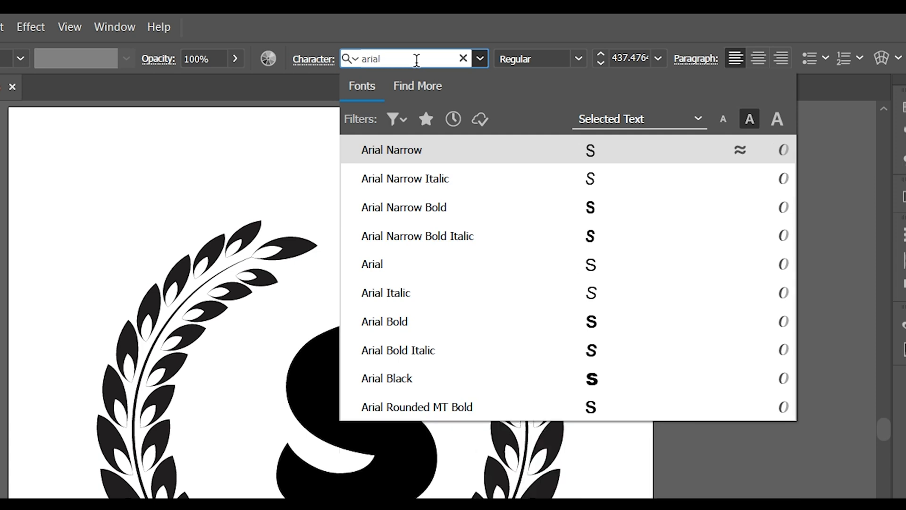
pyautogui.click(421, 217)
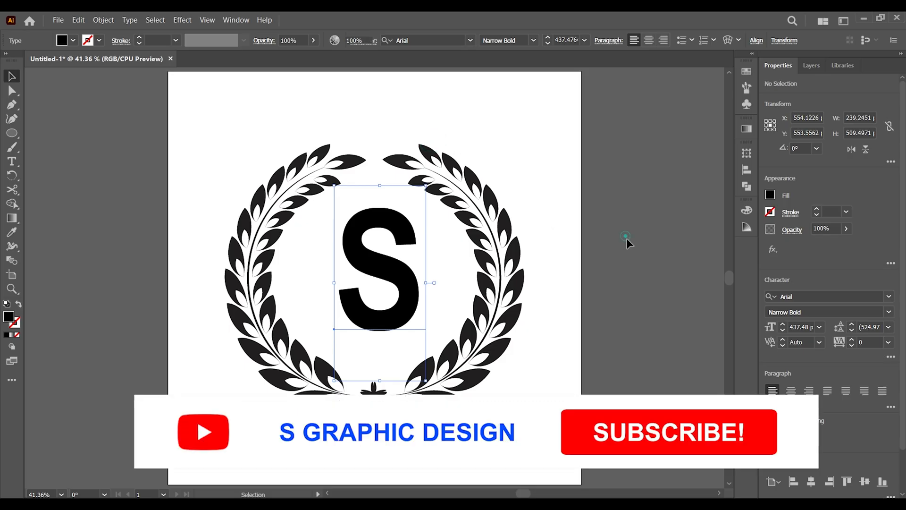
# - Move the letter S slightly left inside the wreath
pyautogui.click(419, 476)
pyautogui.moveTo(415, 285); pyautogui.dragTo(405, 289)
pyautogui.click(571, 303)
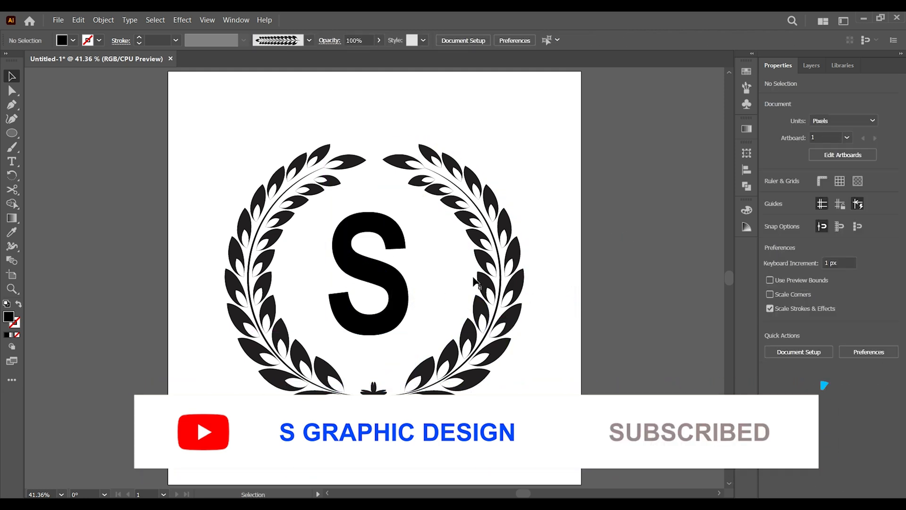
# - Select all the artwork and align the objects to each other's horizontal and vertical centres
pyautogui.moveTo(205, 110); pyautogui.dragTo(566, 428)
pyautogui.click(812, 302)
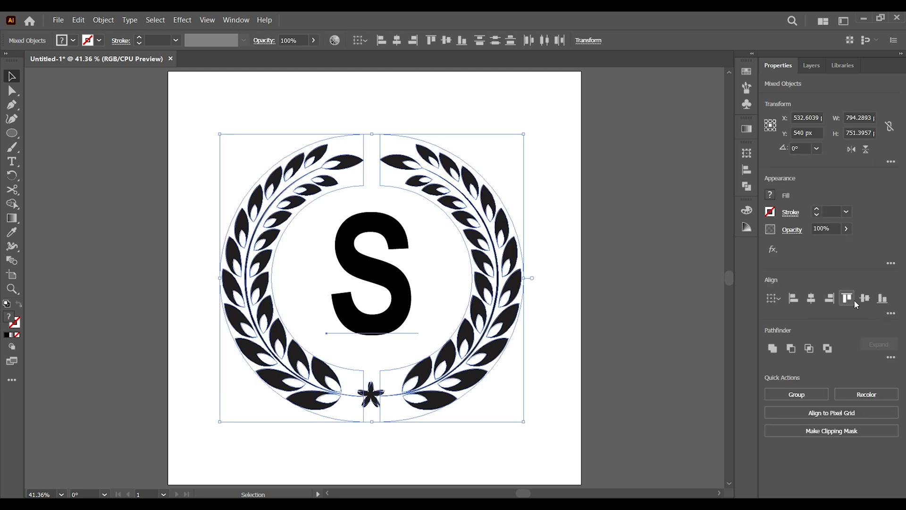
pyautogui.click(865, 298)
pyautogui.click(594, 352)
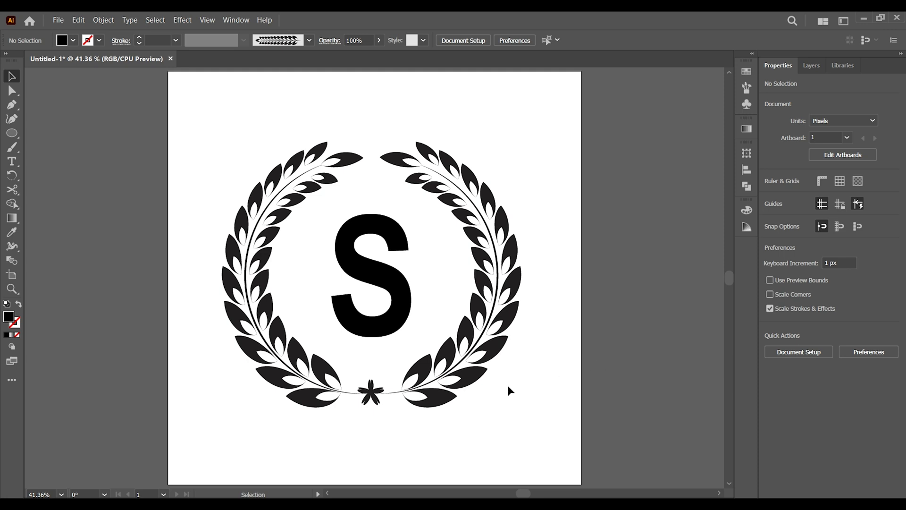
# - Convert the letter S to outlines with Create Outlines
pyautogui.click(384, 252)
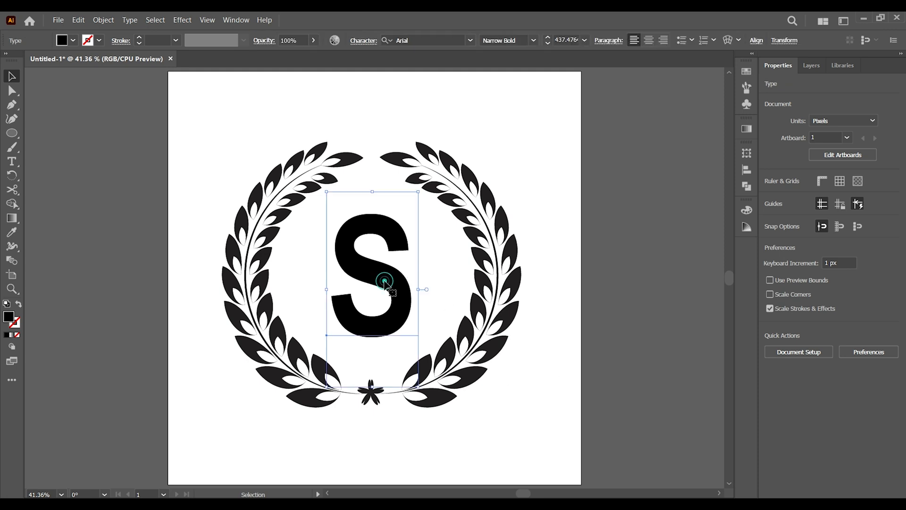
pyautogui.rightClick(385, 284)
pyautogui.click(425, 342)
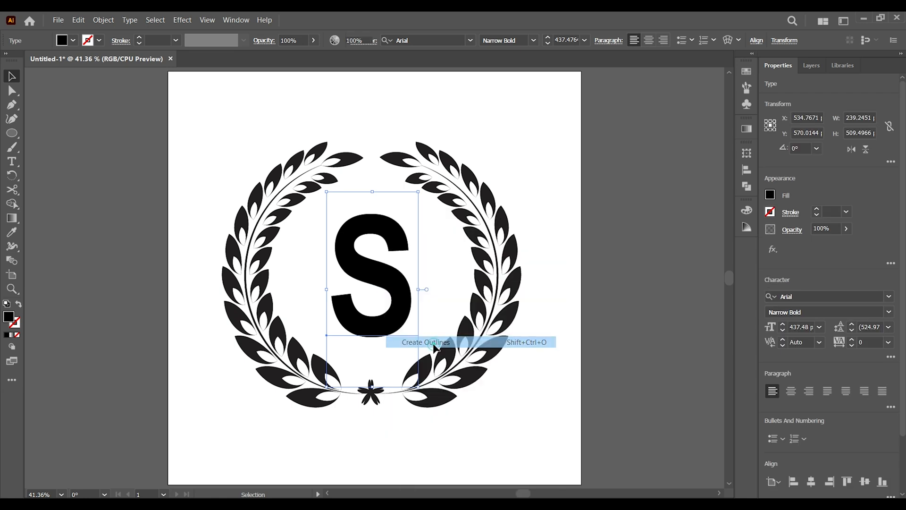
pyautogui.click(563, 347)
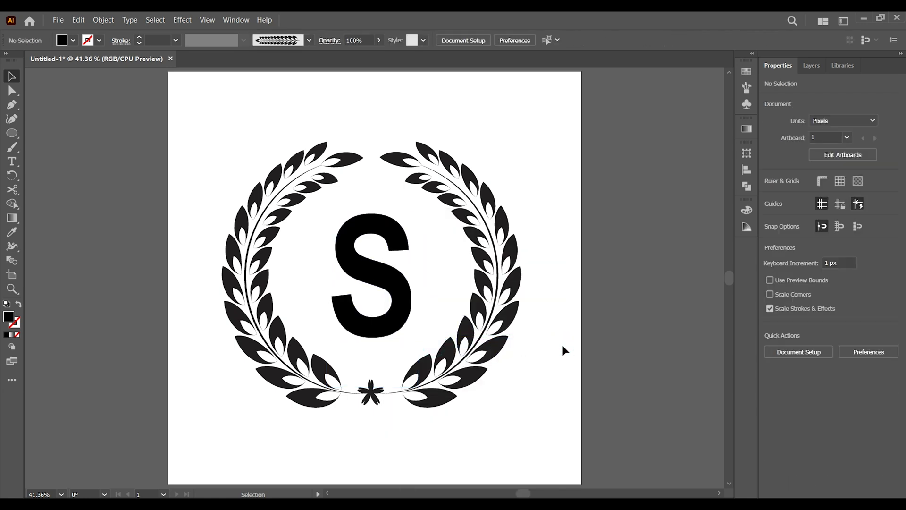